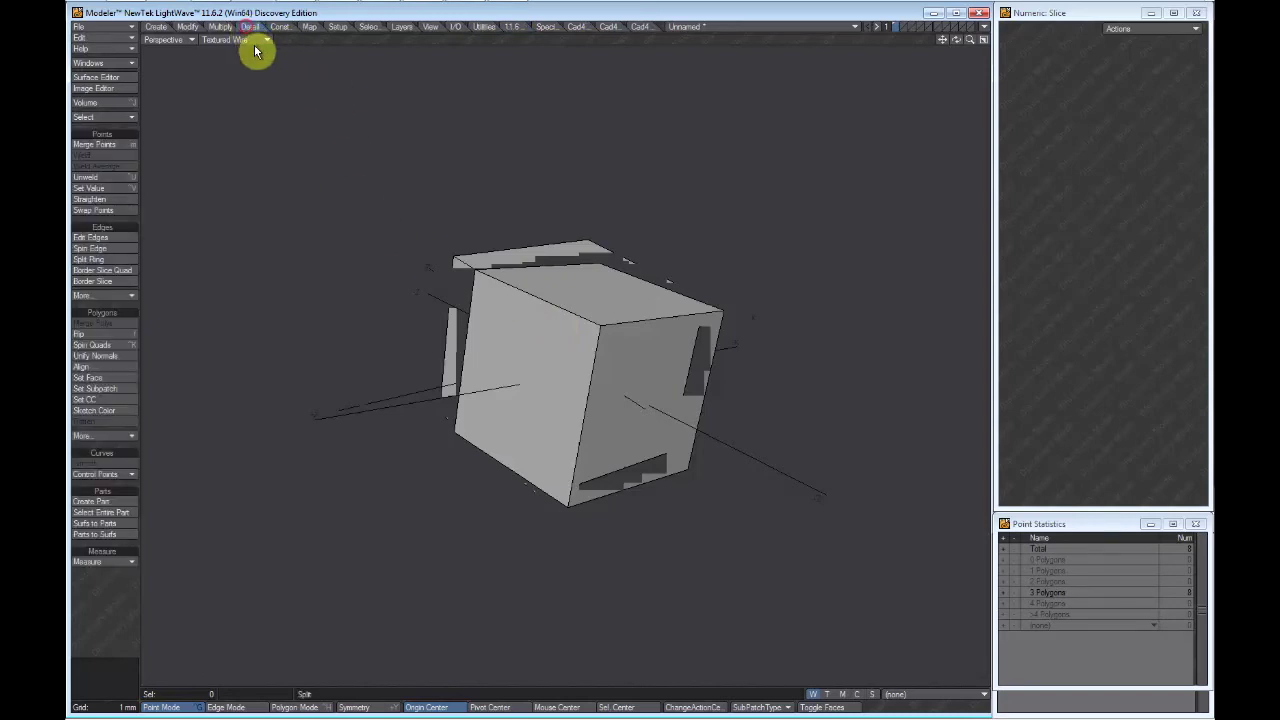
{"action": "left_click", "coordinate": [500, 329]}
{"action": "left_click_drag", "start_coordinate": [504, 351], "coordinate": [504, 352], "text": "alt"}
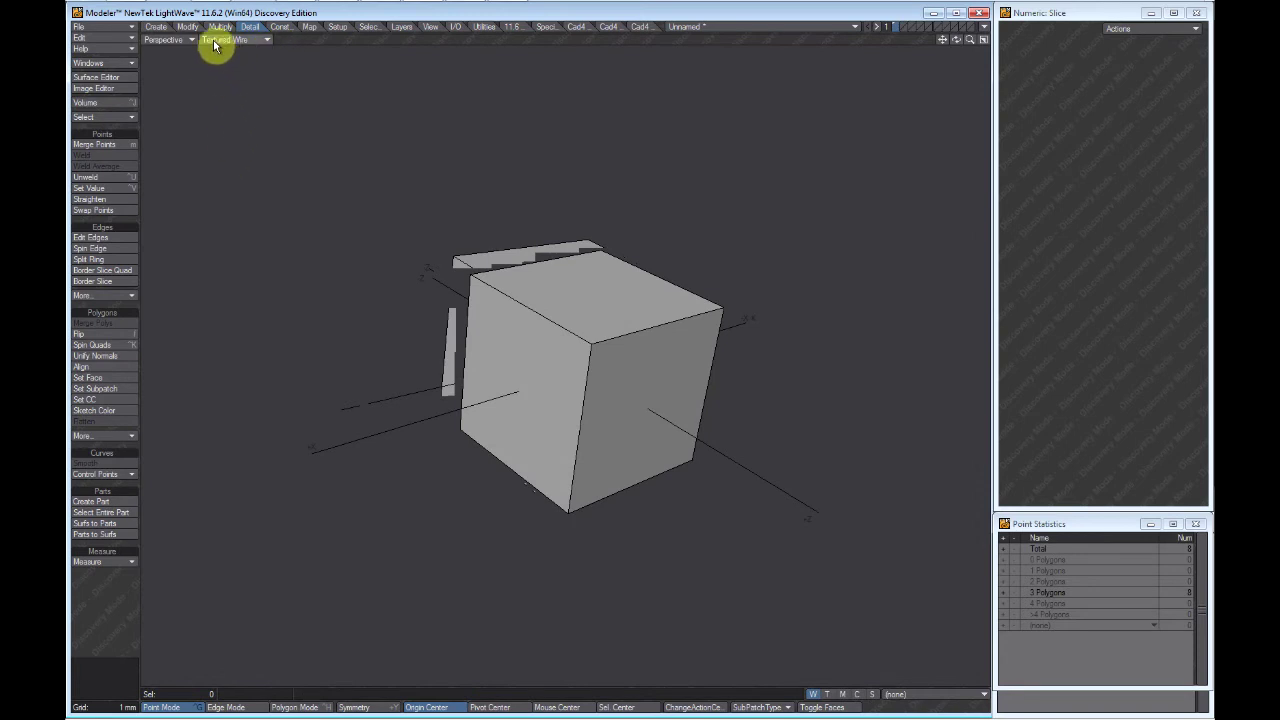
{"action": "left_click", "coordinate": [187, 27]}
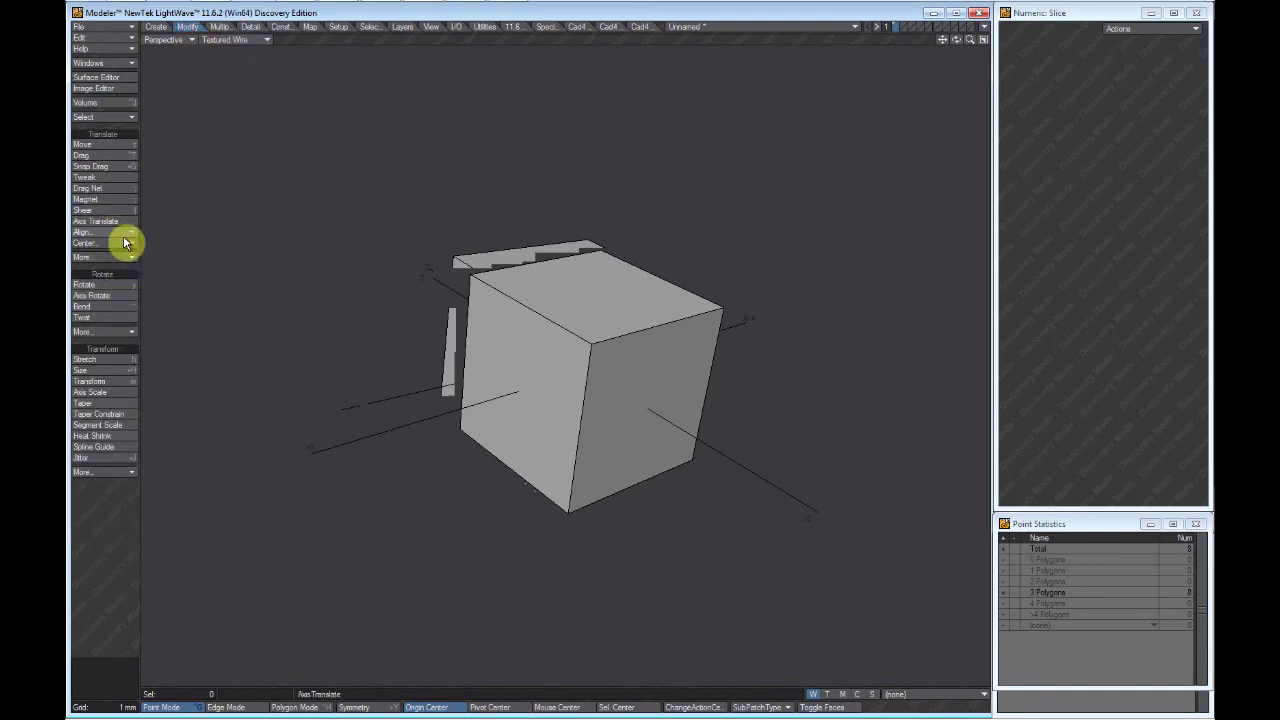
{"action": "left_click", "coordinate": [118, 382]}
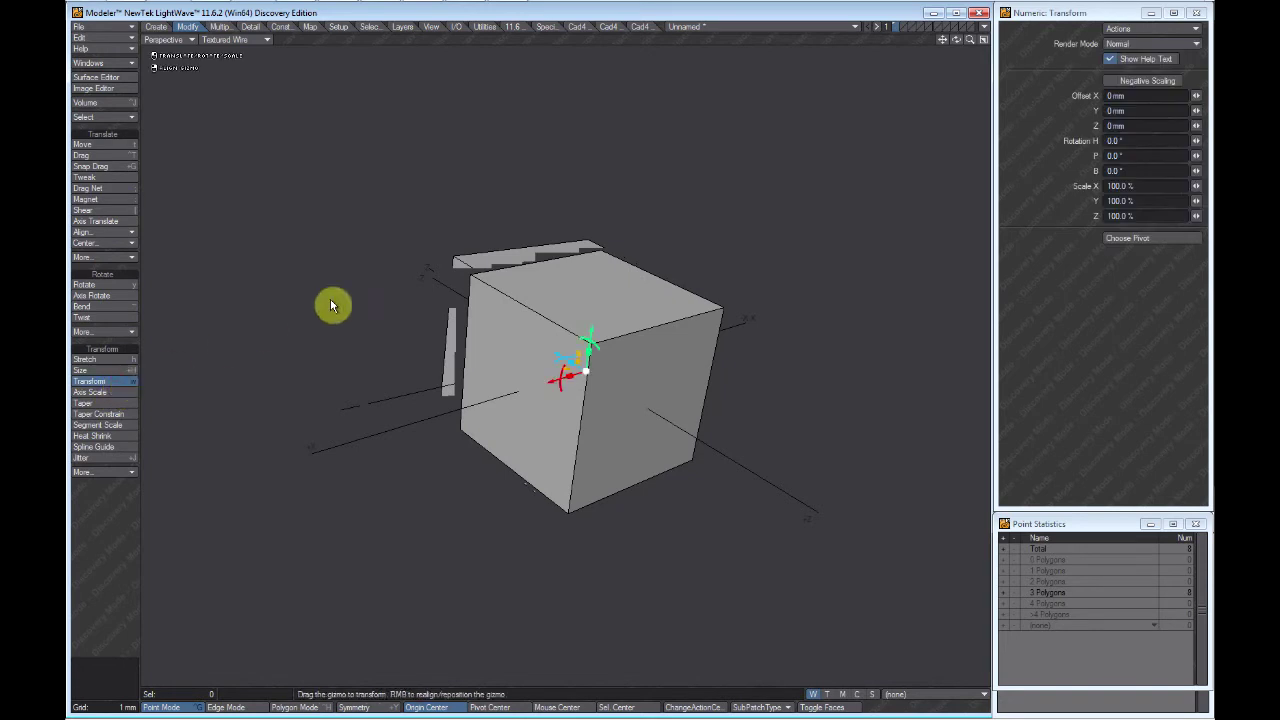
{"action": "mouse_move", "coordinate": [574, 325]}
{"action": "left_mouse_down", "text": "alt"}
{"action": "mouse_move", "coordinate": [557, 346]}
{"action": "mouse_move", "coordinate": [558, 326]}
{"action": "left_mouse_up", "text": "alt"}
{"action": "key", "text": "space"}
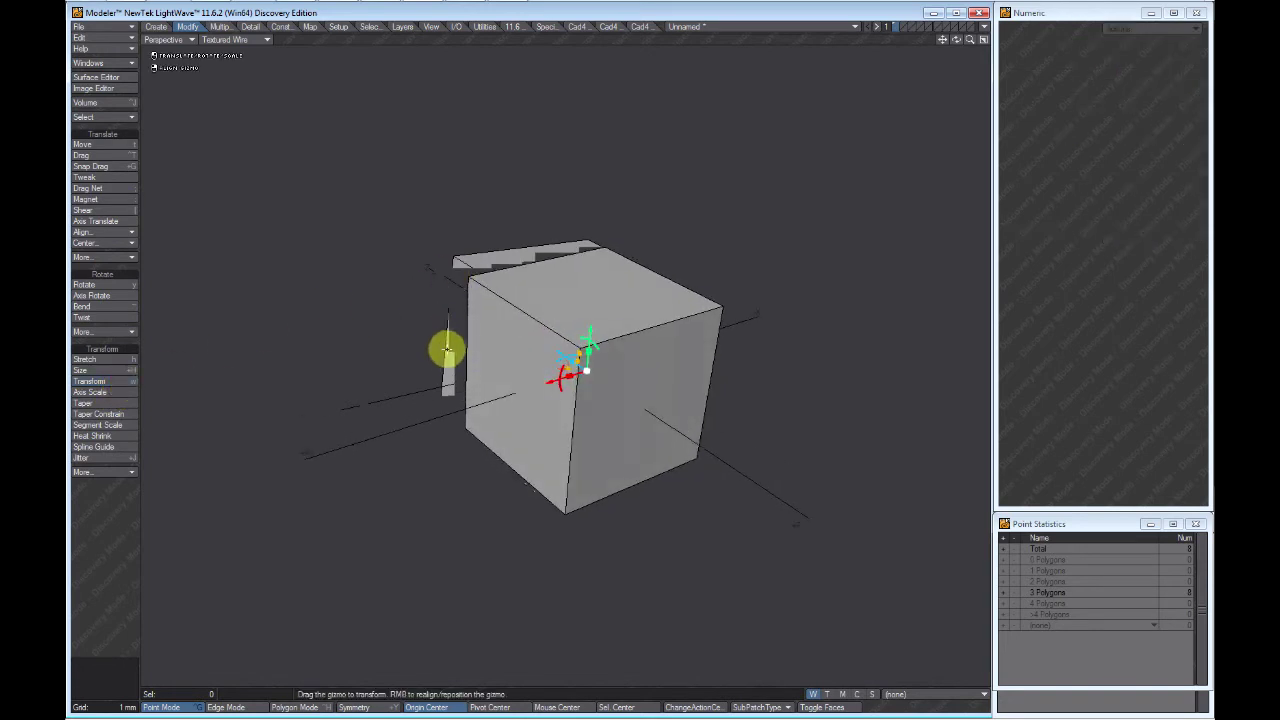
- Subdivide the cube with the Metaform method, 0.0% fractal and a 179.0° maximum smoothing angle
{"action": "left_click", "coordinate": [221, 27]}
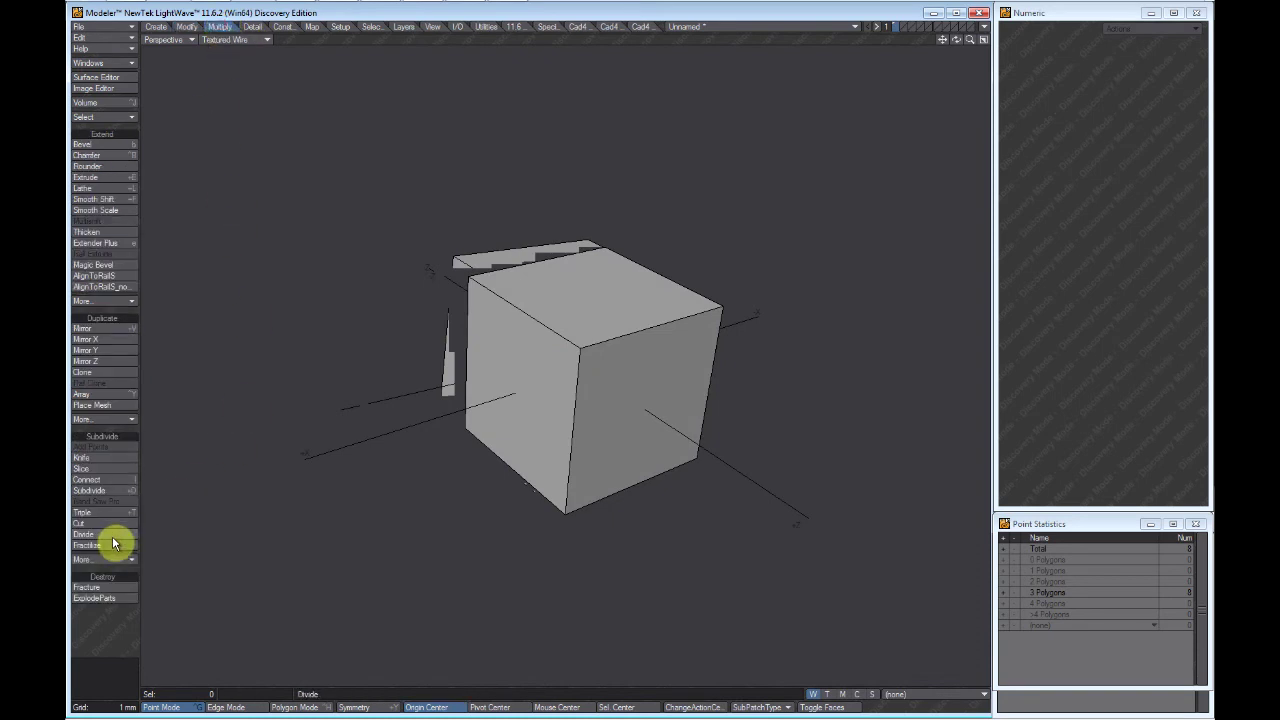
{"action": "left_click", "coordinate": [106, 492]}
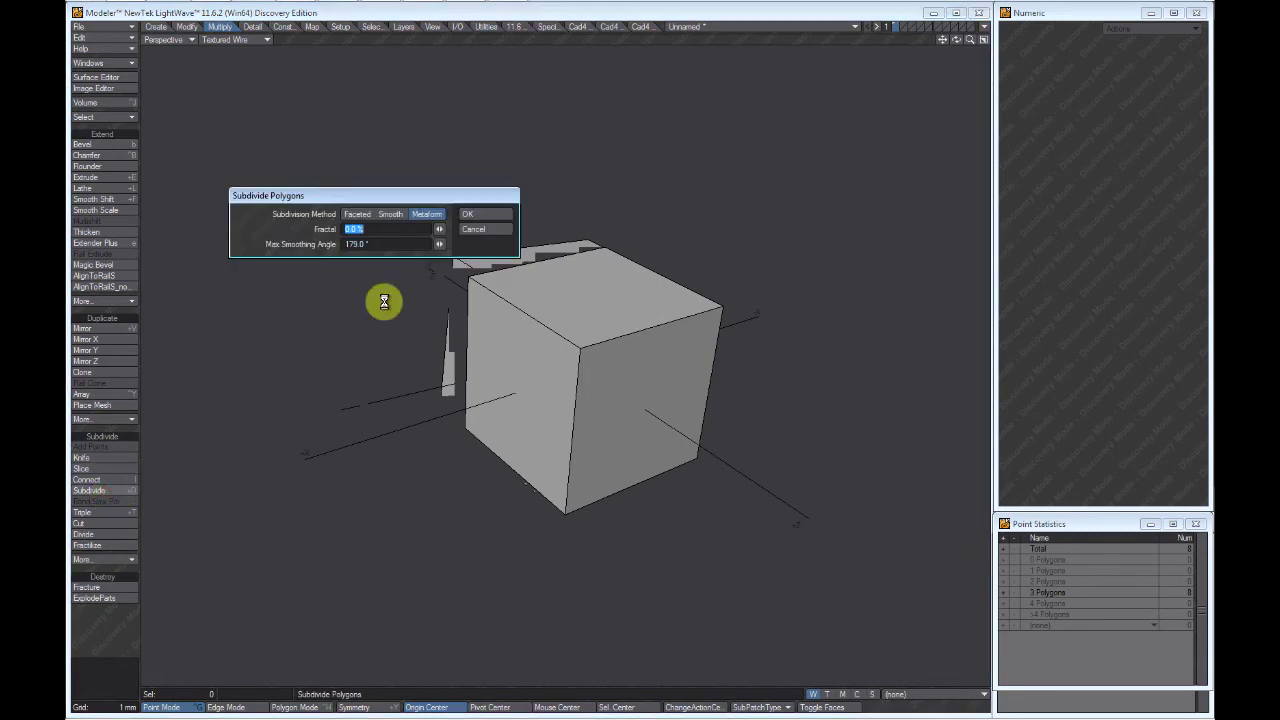
{"action": "left_click", "coordinate": [488, 209]}
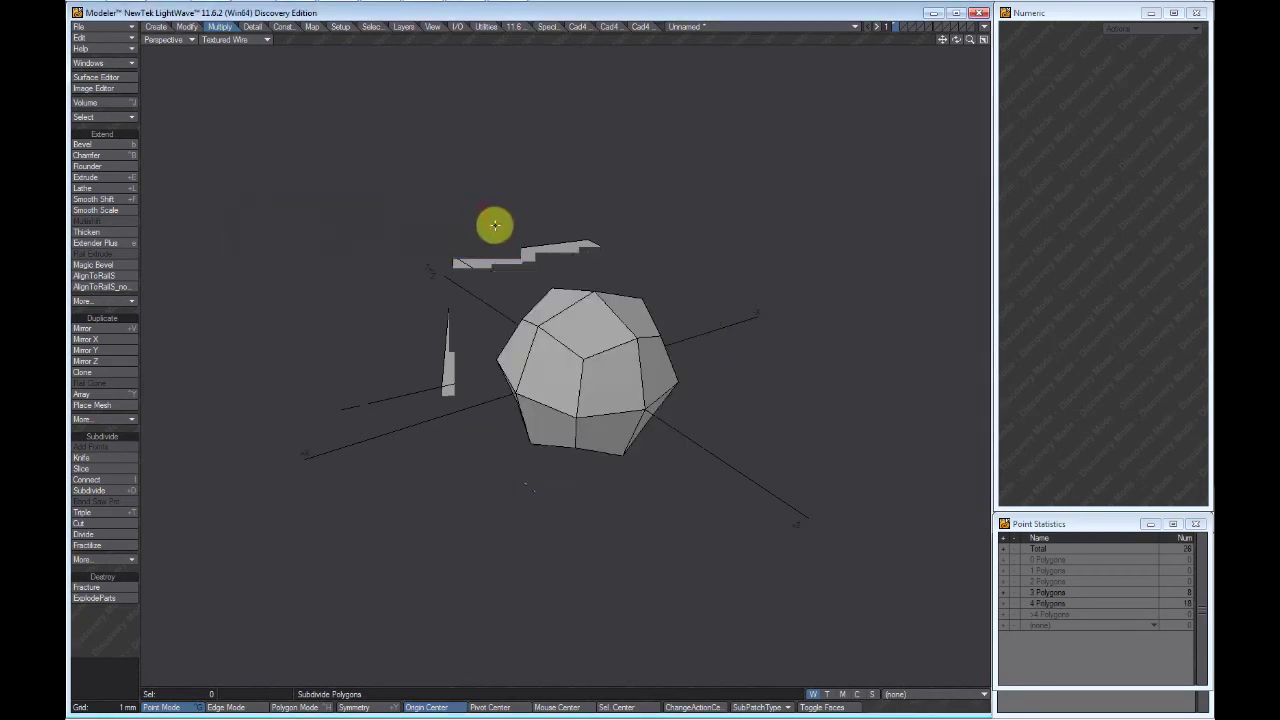
{"action": "left_click_drag", "start_coordinate": [583, 340], "coordinate": [580, 391], "text": "alt"}
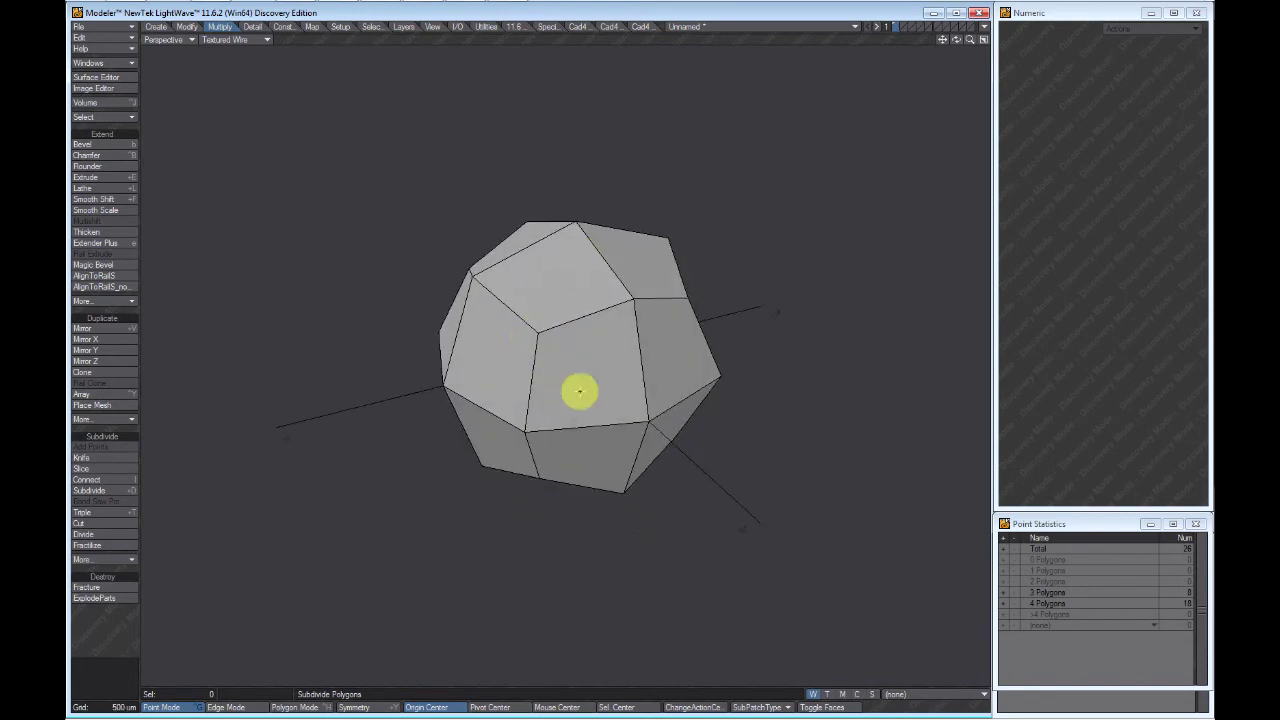
{"action": "left_click_drag", "start_coordinate": [578, 328], "coordinate": [545, 340], "text": "ctrl+alt"}
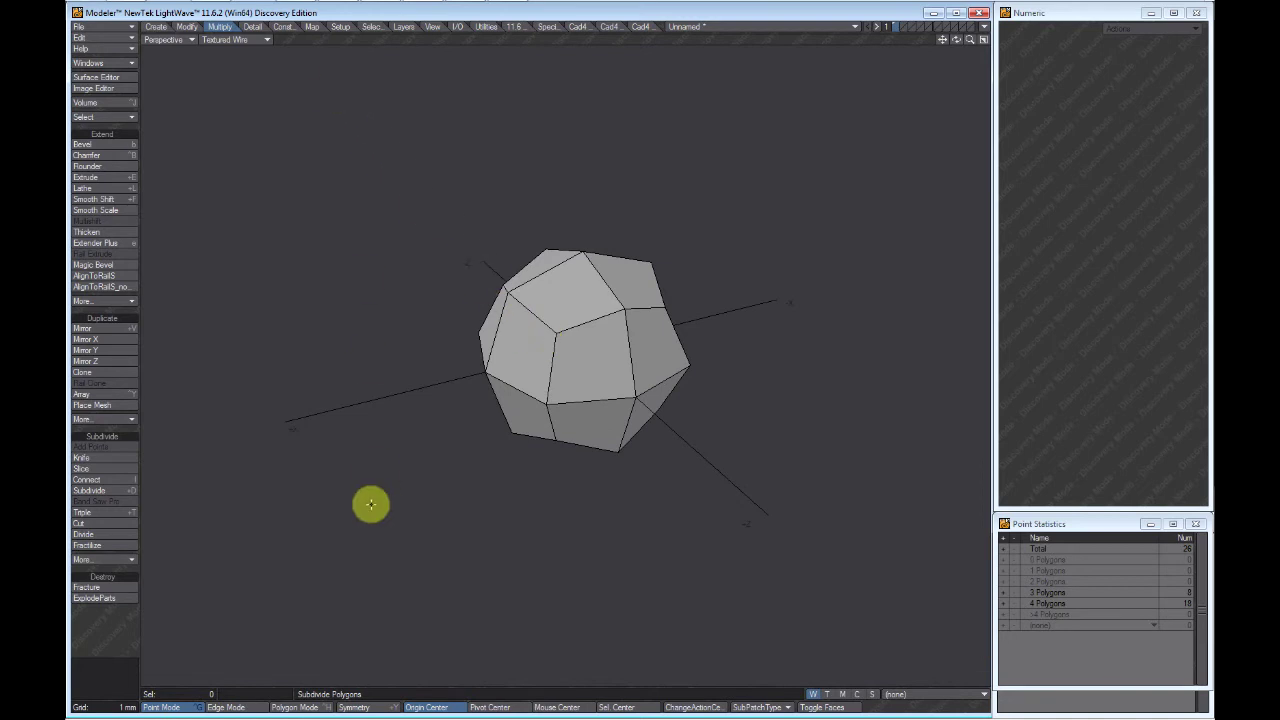
- Select one side face of the subdivided mesh in polygon mode and activate the Transform tool on it
{"action": "left_click", "coordinate": [303, 708]}
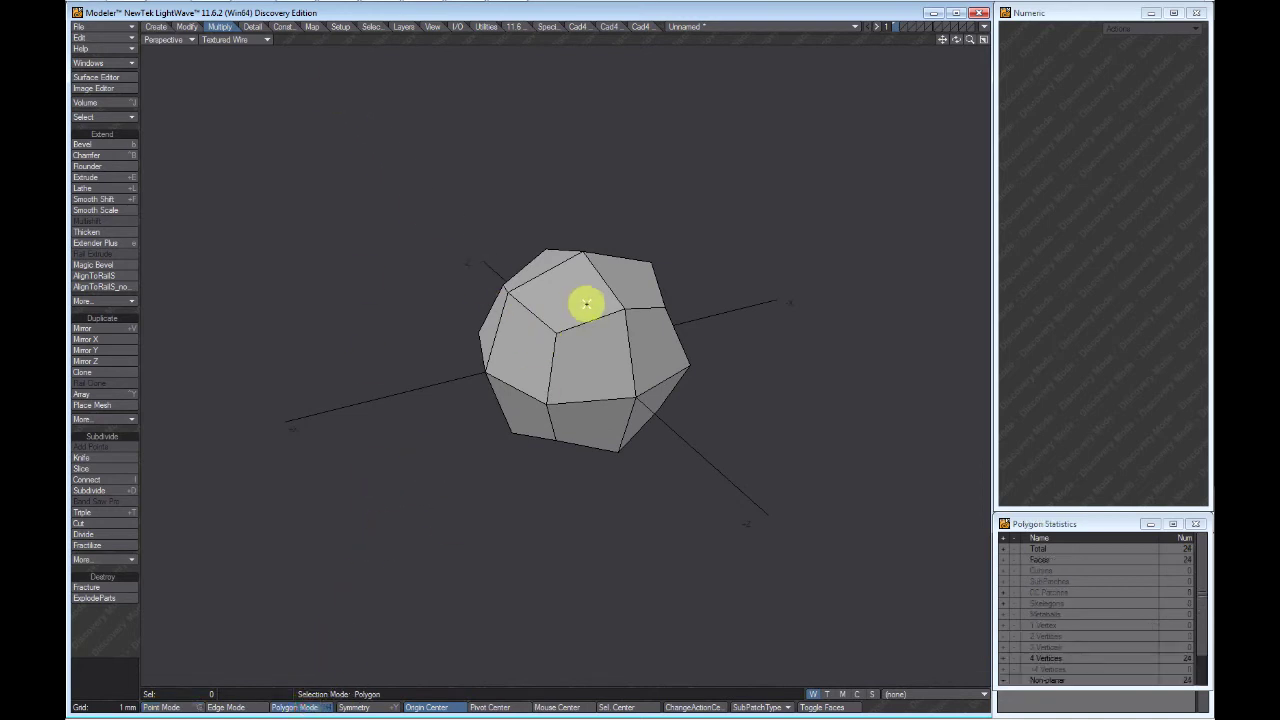
{"action": "left_click", "coordinate": [594, 352]}
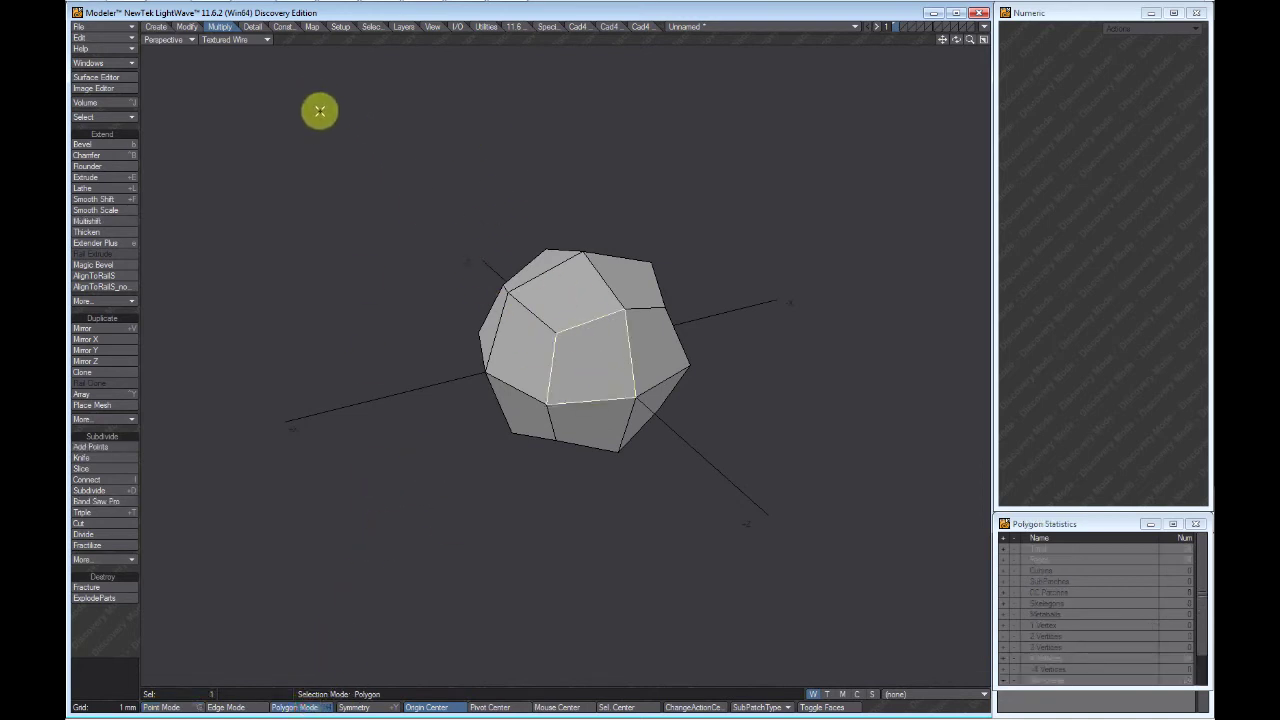
{"action": "left_click_drag", "start_coordinate": [546, 286], "coordinate": [597, 409], "text": "alt+shift"}
{"action": "left_click_drag", "start_coordinate": [597, 409], "coordinate": [480, 360], "text": "alt"}
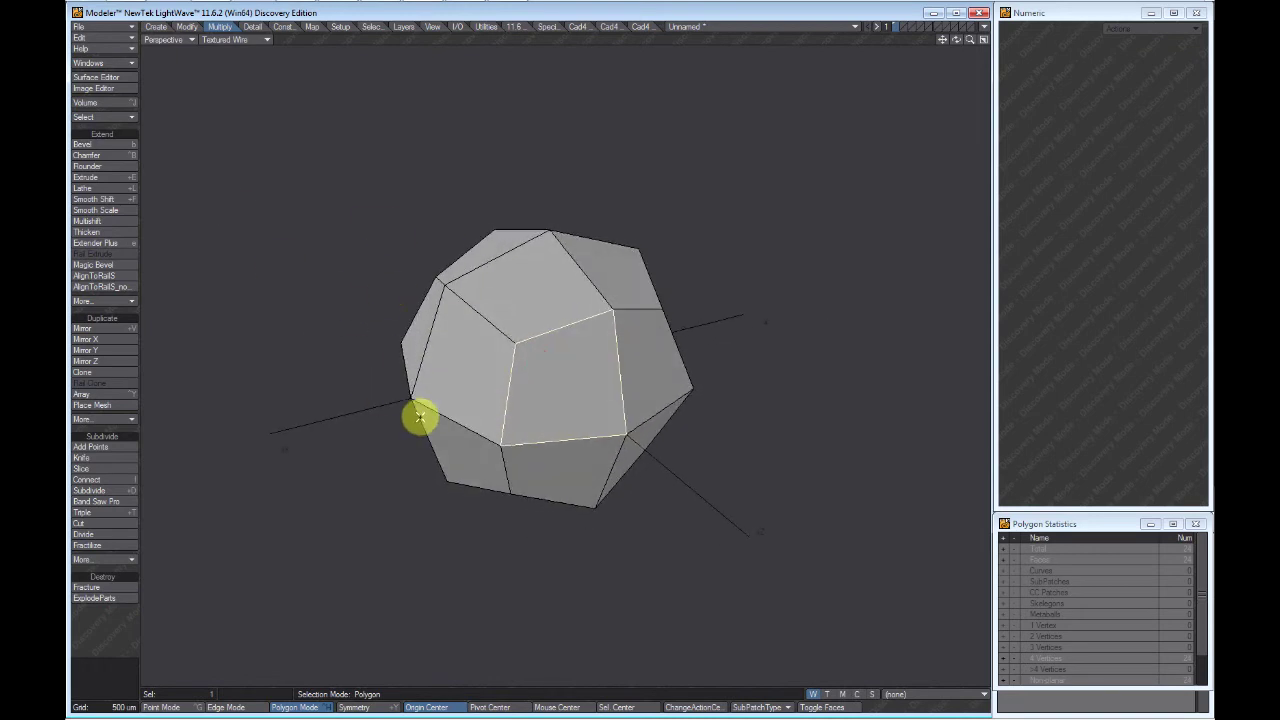
{"action": "key", "text": "t"}
{"action": "left_click_drag", "start_coordinate": [571, 360], "coordinate": [569, 269], "text": "alt"}
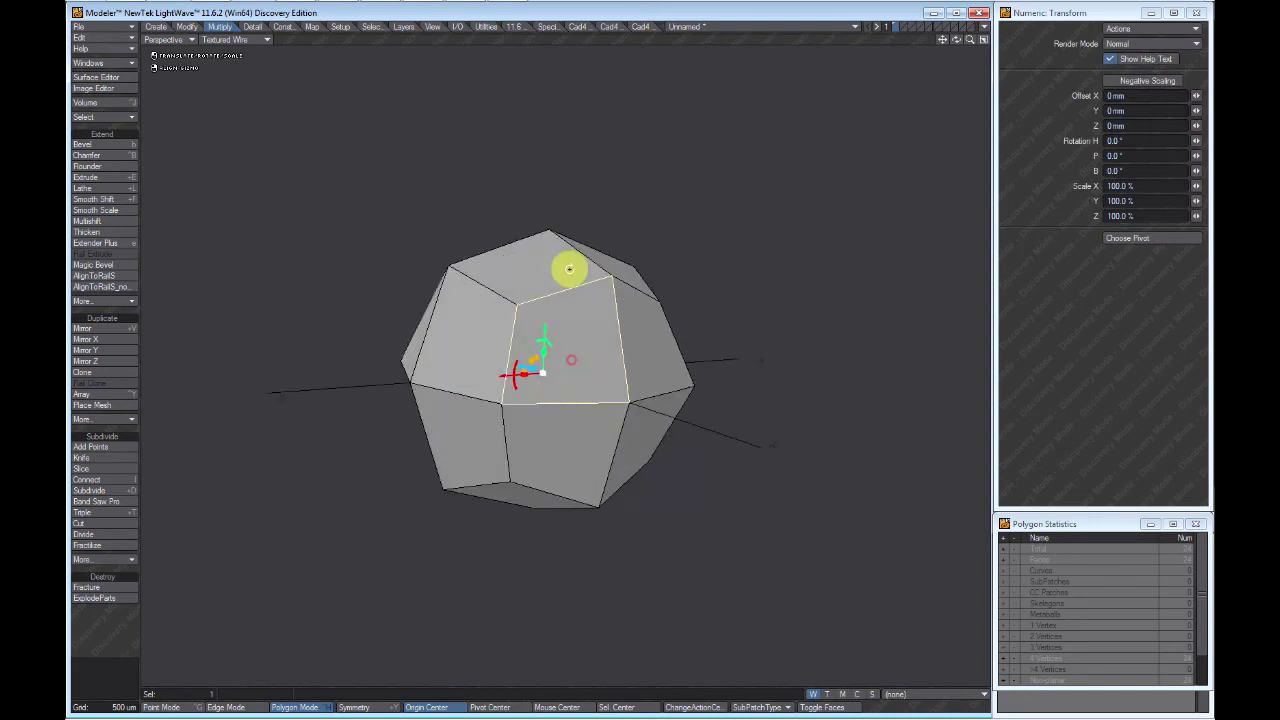
- Examine how the Transform gizmo is oriented on the selected face from several angles and distances
{"action": "left_click_drag", "start_coordinate": [575, 346], "coordinate": [649, 411], "text": "alt"}
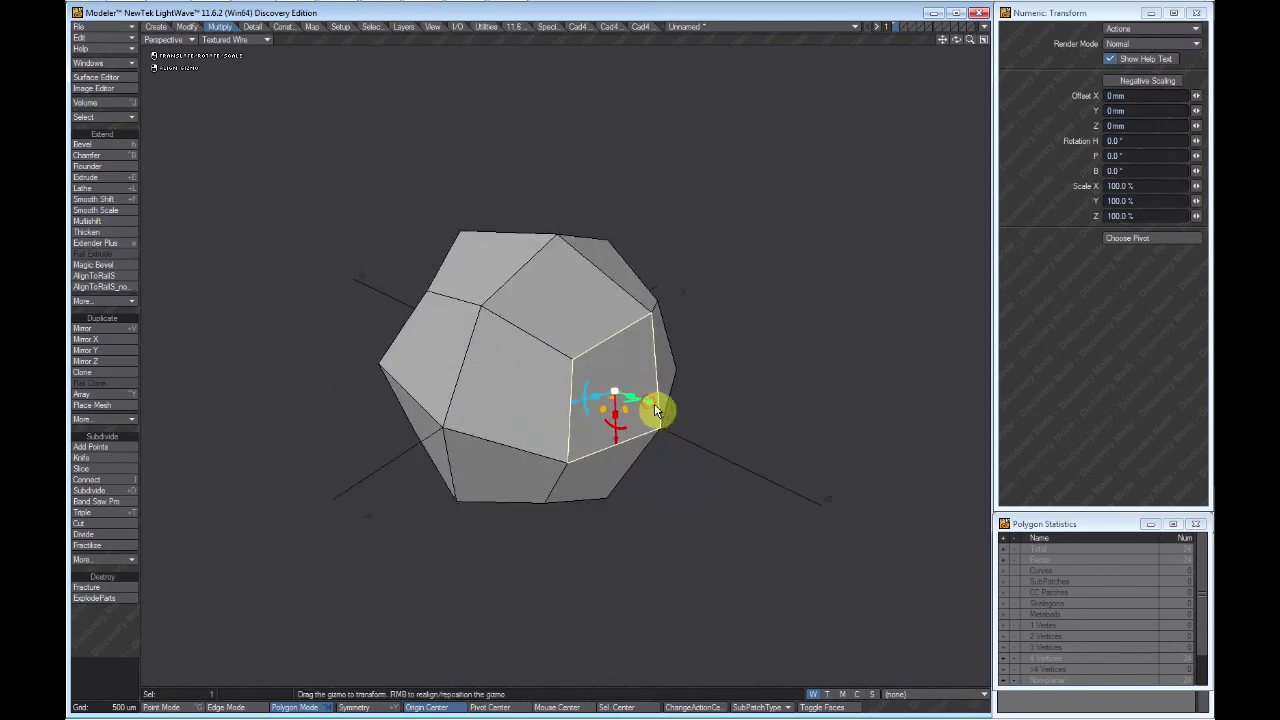
{"action": "left_click_drag", "start_coordinate": [583, 366], "coordinate": [637, 458], "text": "alt"}
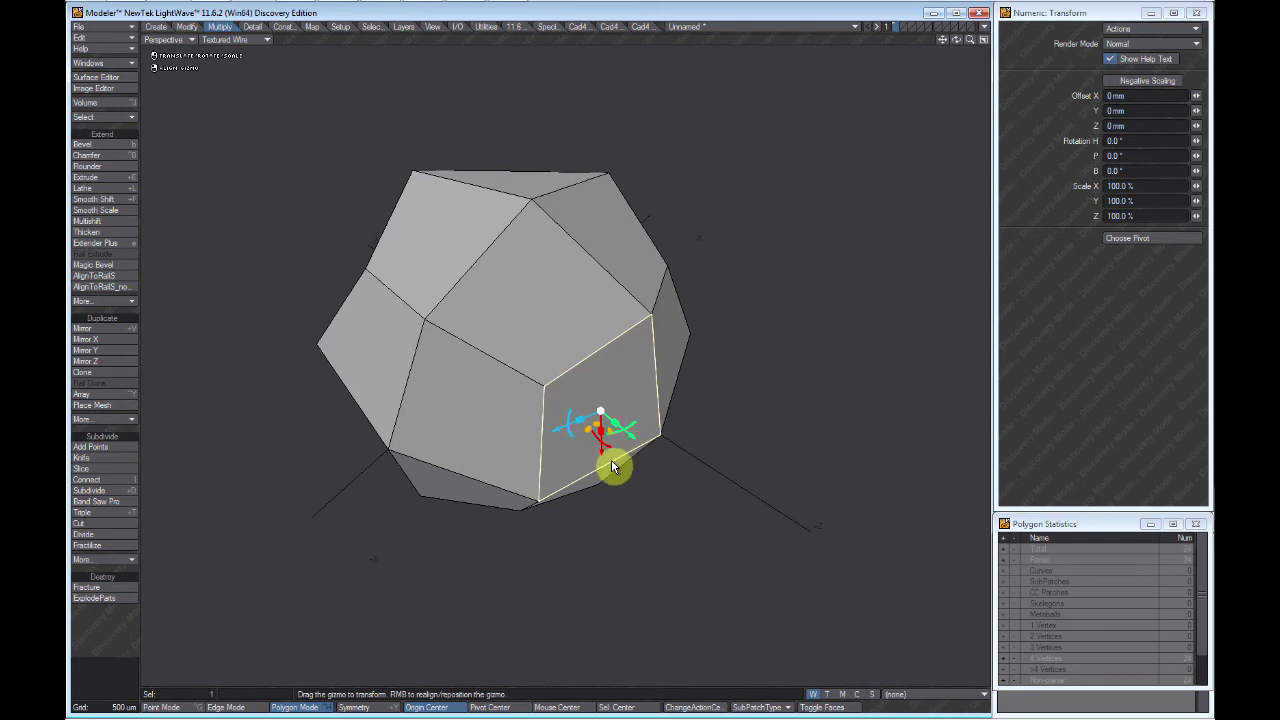
{"action": "mouse_move", "coordinate": [613, 467]}
{"action": "left_mouse_down", "text": "alt"}
{"action": "mouse_move", "coordinate": [604, 432]}
{"action": "mouse_move", "coordinate": [603, 445]}
{"action": "left_mouse_up", "text": "alt"}
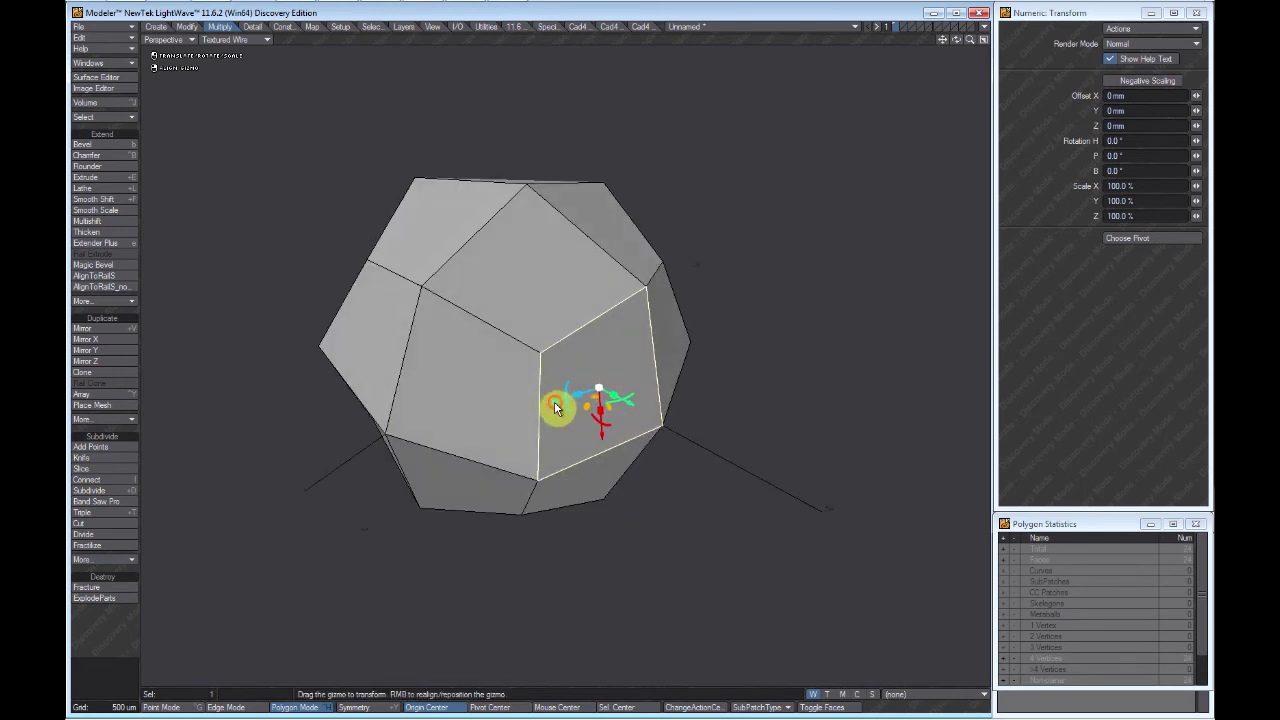
{"action": "left_click_drag", "start_coordinate": [597, 399], "coordinate": [565, 314], "text": "alt"}
{"action": "left_click_drag", "start_coordinate": [565, 314], "coordinate": [654, 414], "text": "ctrl+alt"}
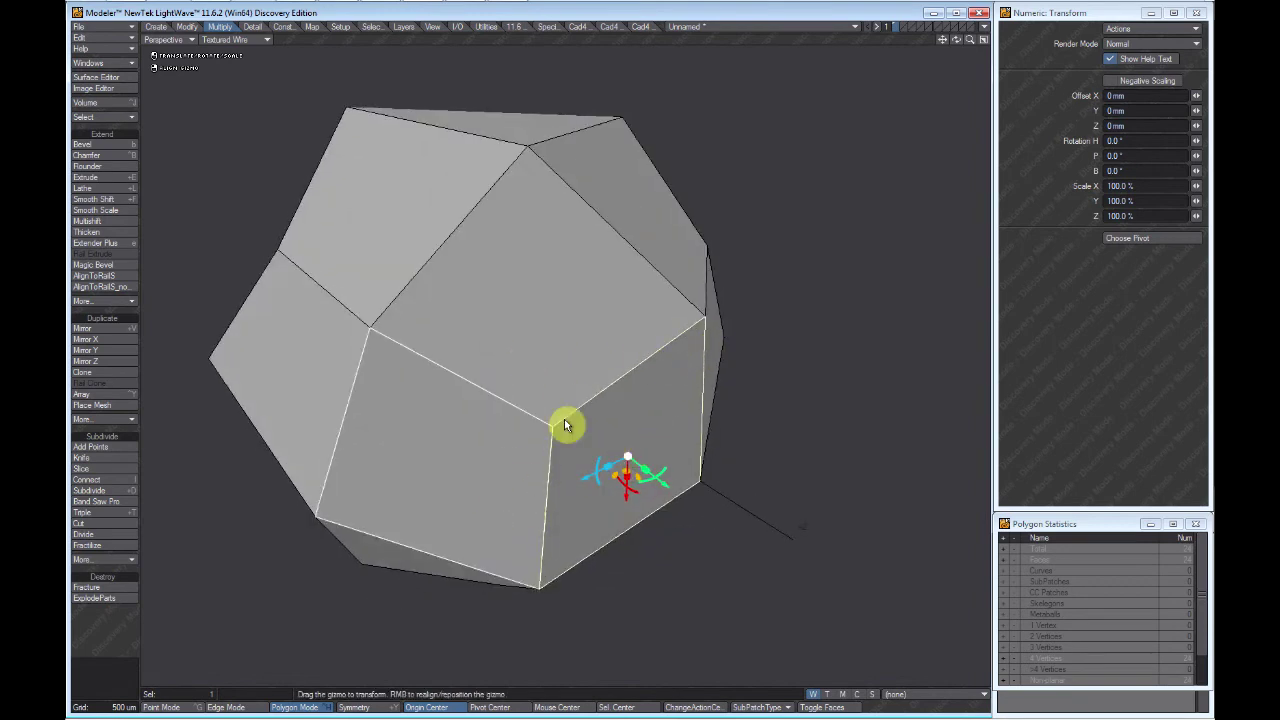
{"action": "left_click_drag", "start_coordinate": [571, 351], "coordinate": [549, 322], "text": "alt+shift"}
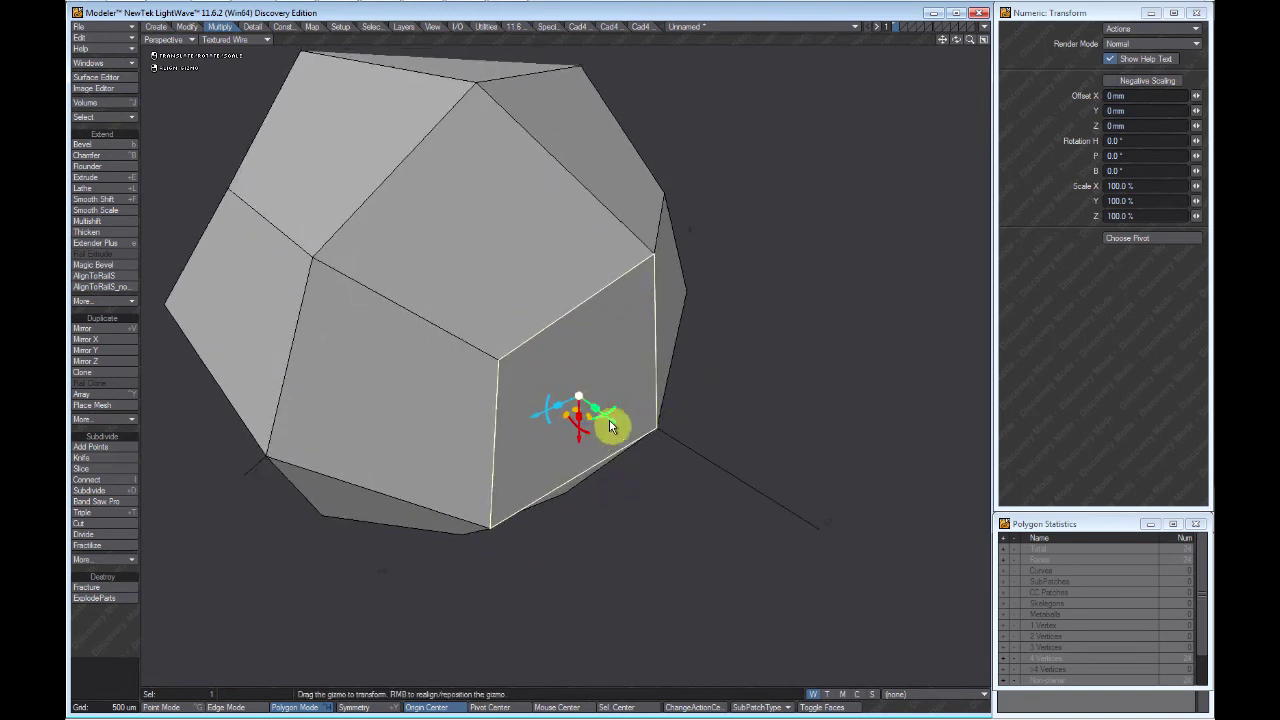
{"action": "left_click_drag", "start_coordinate": [622, 401], "coordinate": [605, 442], "text": "ctrl+alt"}
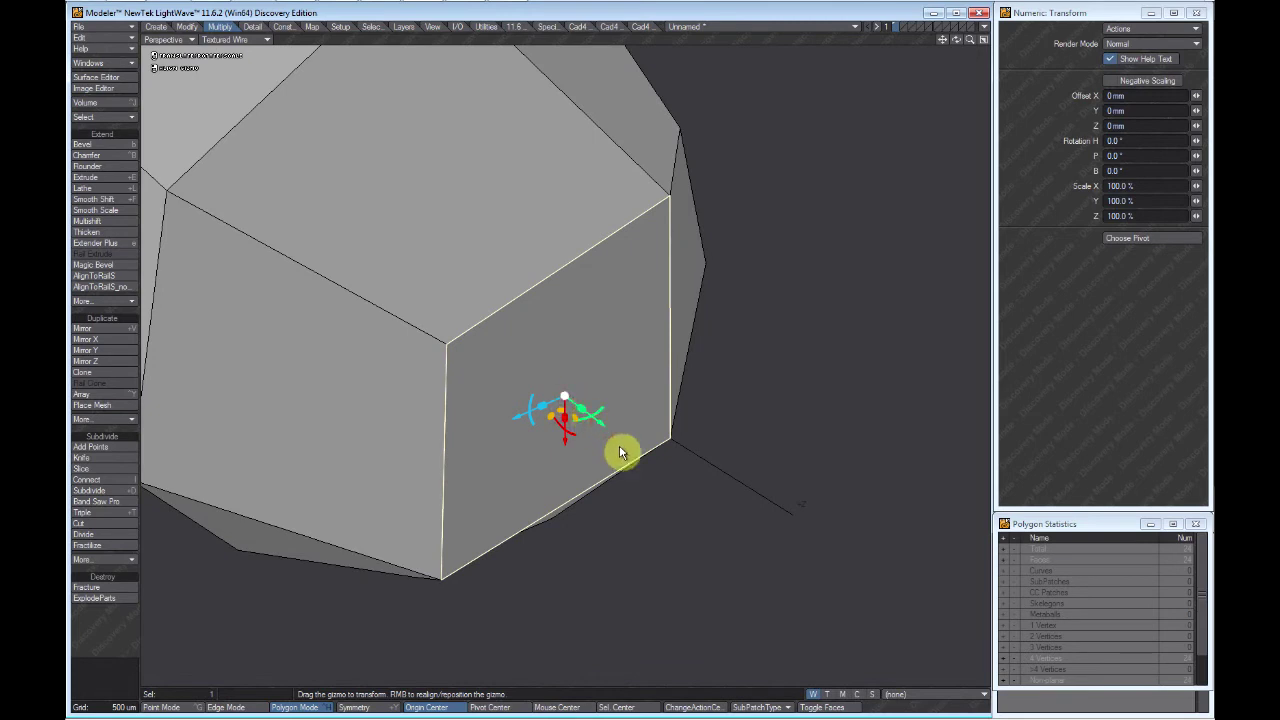
{"action": "left_click_drag", "start_coordinate": [621, 452], "coordinate": [568, 537], "text": "ctrl+alt"}
{"action": "left_click_drag", "start_coordinate": [563, 447], "coordinate": [514, 406], "text": "alt"}
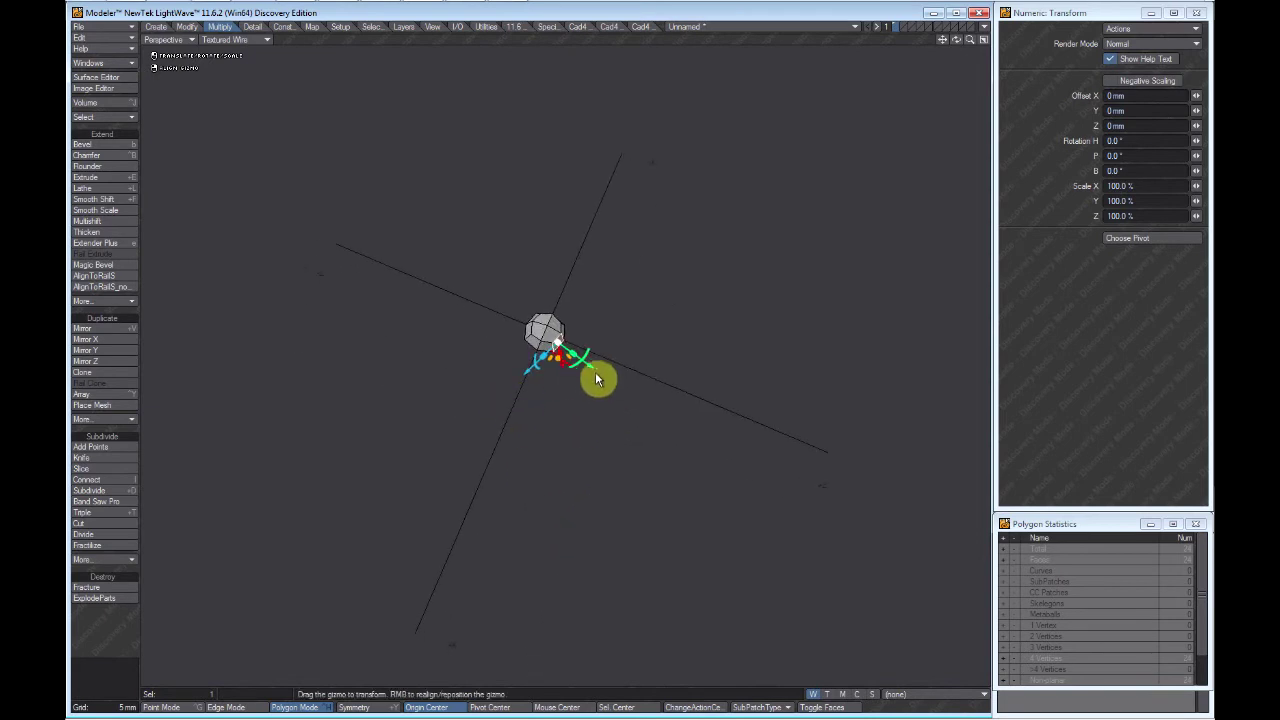
- Pull the selected face outward about 10.48 mm along the Transform gizmo's Y axis and deselect it
{"action": "left_click_drag", "start_coordinate": [598, 383], "coordinate": [662, 435]}
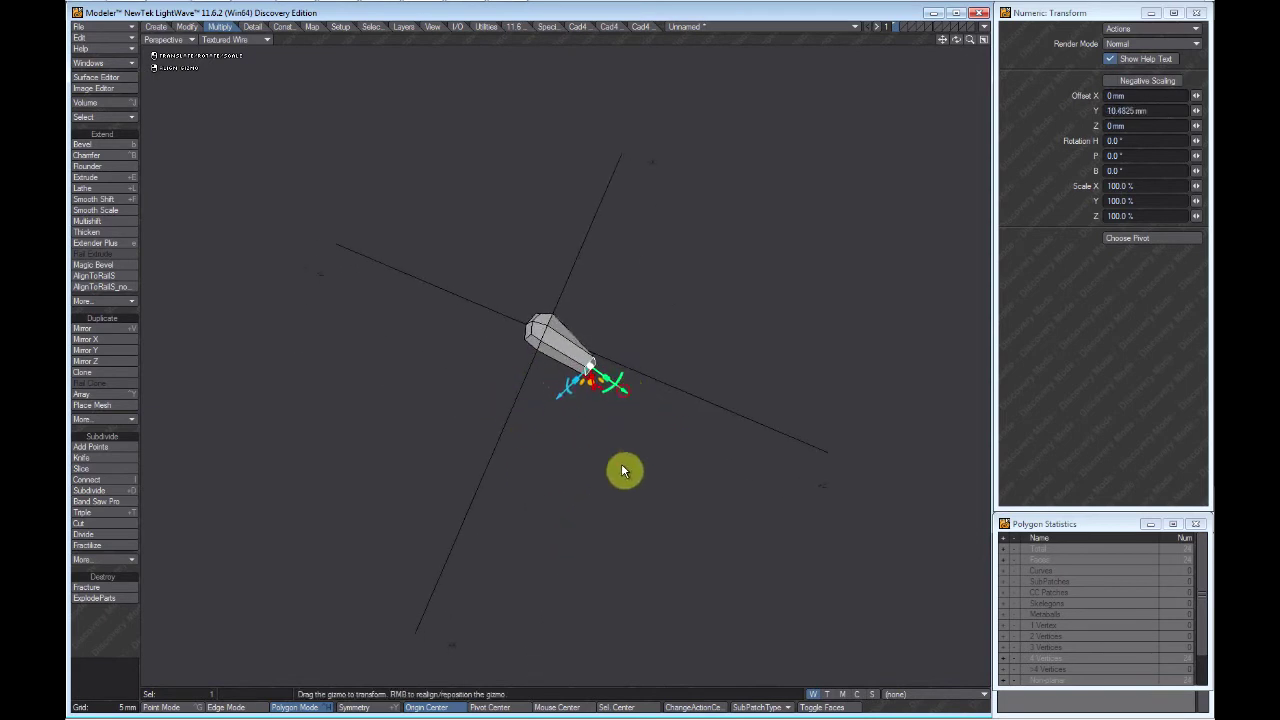
{"action": "left_click_drag", "start_coordinate": [622, 471], "coordinate": [569, 154], "text": "alt"}
{"action": "key", "text": "shift+a"}
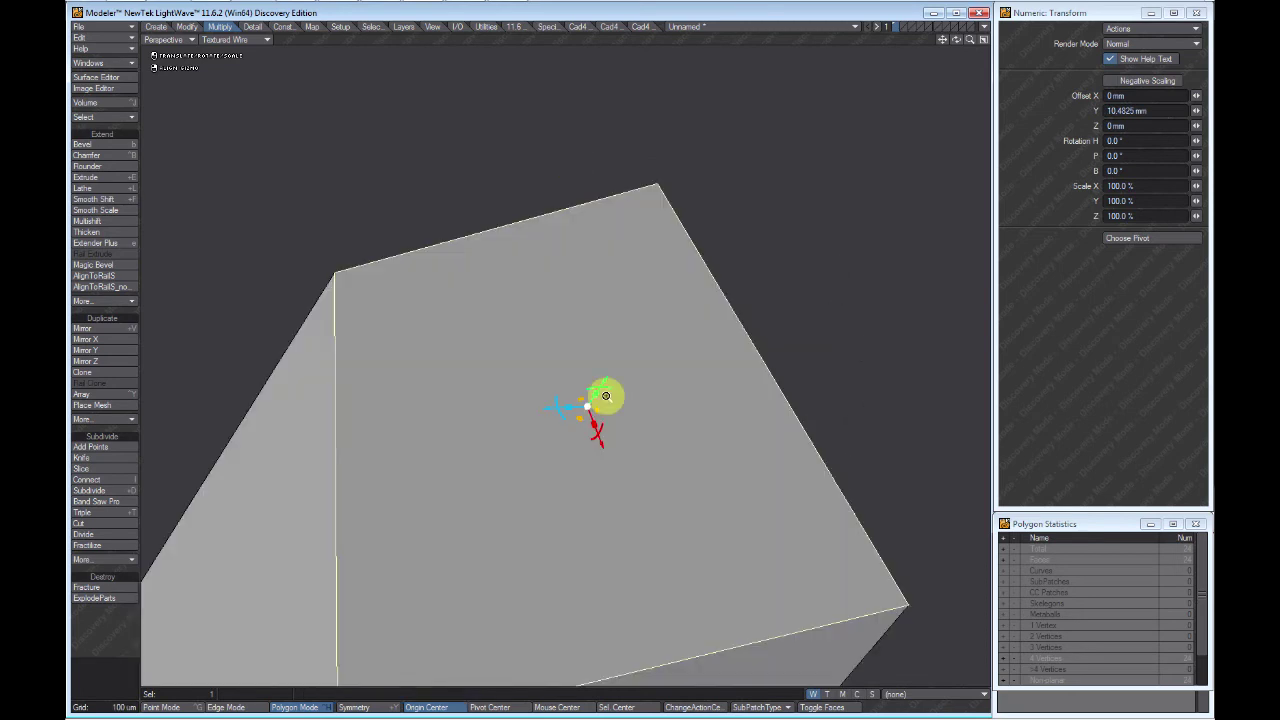
{"action": "mouse_move", "coordinate": [606, 396]}
{"action": "left_mouse_down", "text": "ctrl+alt"}
{"action": "mouse_move", "coordinate": [575, 434]}
{"action": "mouse_move", "coordinate": [506, 243]}
{"action": "mouse_move", "coordinate": [623, 383]}
{"action": "mouse_move", "coordinate": [606, 396]}
{"action": "left_mouse_up", "text": "ctrl+alt"}
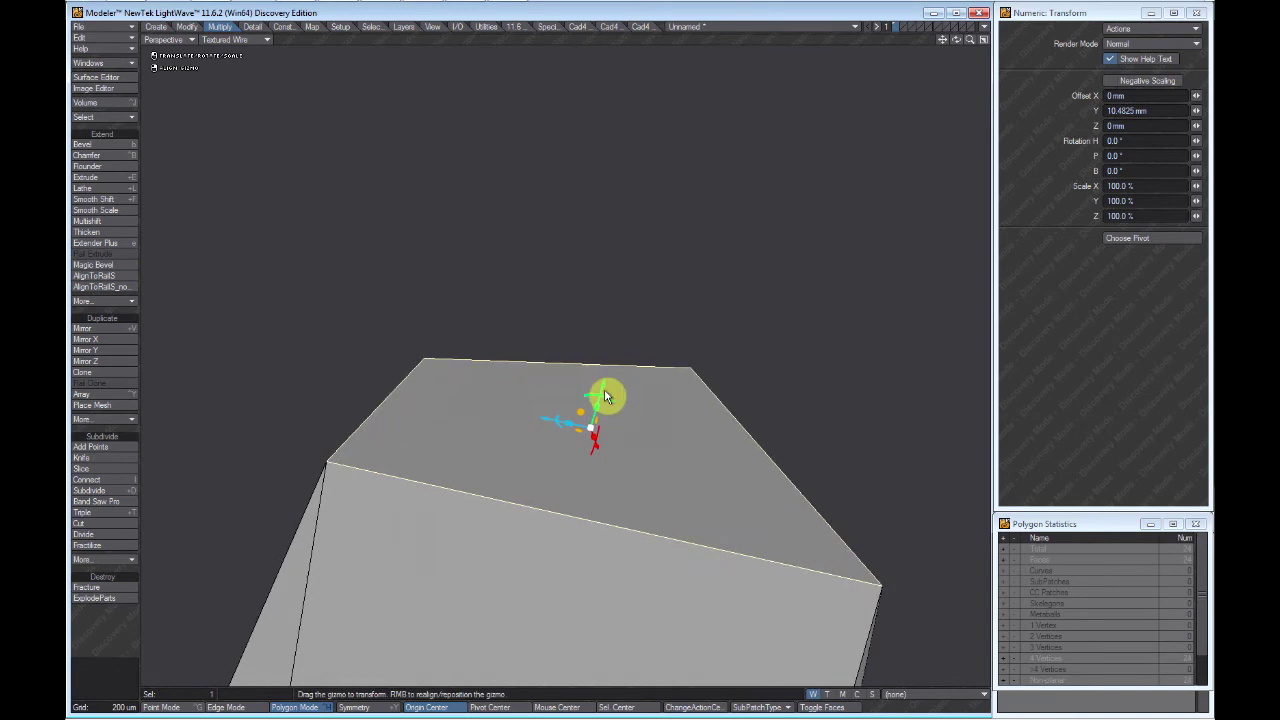
{"action": "left_click_drag", "start_coordinate": [600, 440], "coordinate": [573, 475], "text": "alt"}
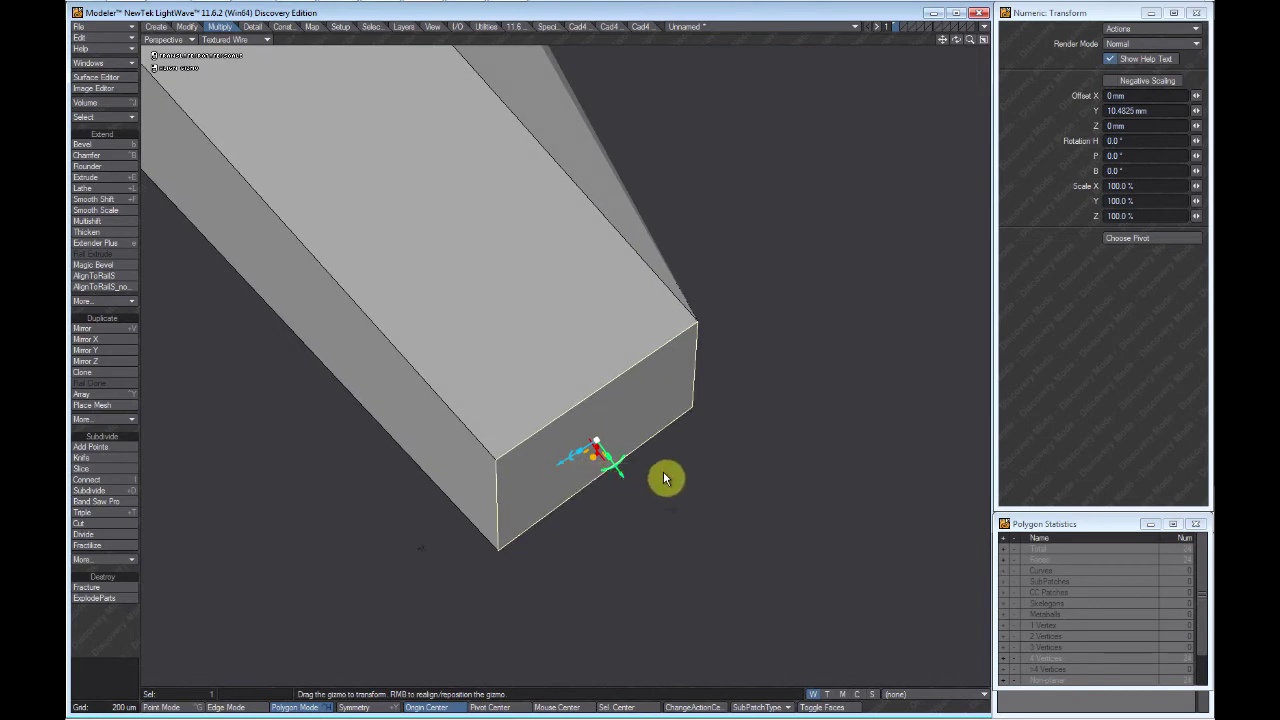
{"action": "left_click_drag", "start_coordinate": [665, 479], "coordinate": [596, 453], "text": "alt"}
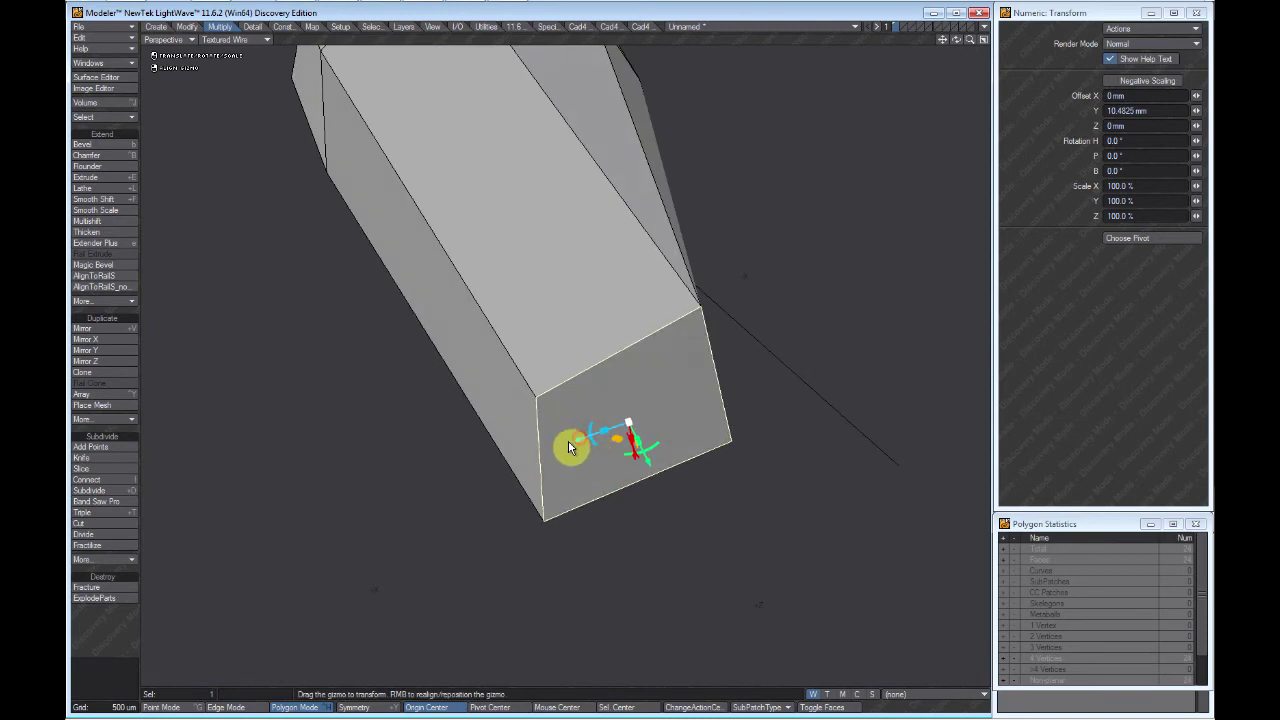
{"action": "left_click_drag", "start_coordinate": [568, 447], "coordinate": [624, 373]}
{"action": "key", "text": "space"}
{"action": "left_click", "coordinate": [130, 640]}
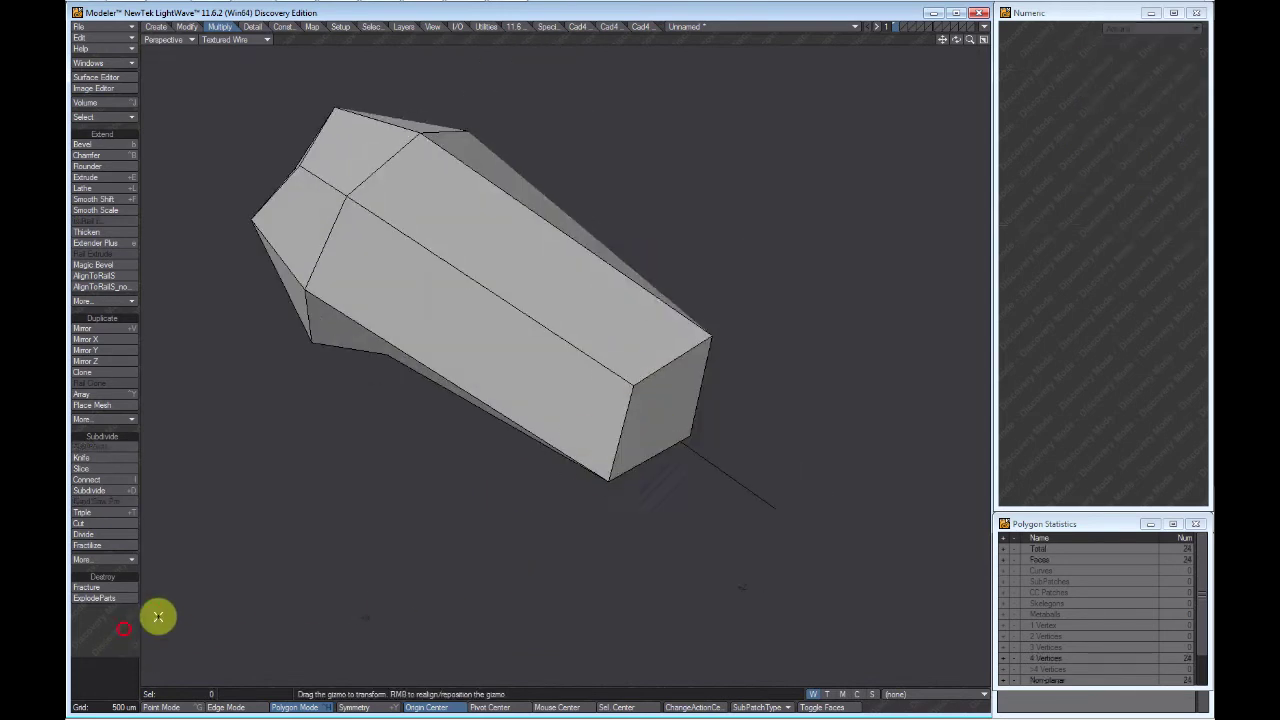
- Switch to LightWave Modeler 2015 and subdivide its cube with Metaform, 0.0% fractal and a 179.0° maximum smoothing angle
{"action": "left_click_drag", "start_coordinate": [568, 377], "coordinate": [543, 94], "text": "alt"}
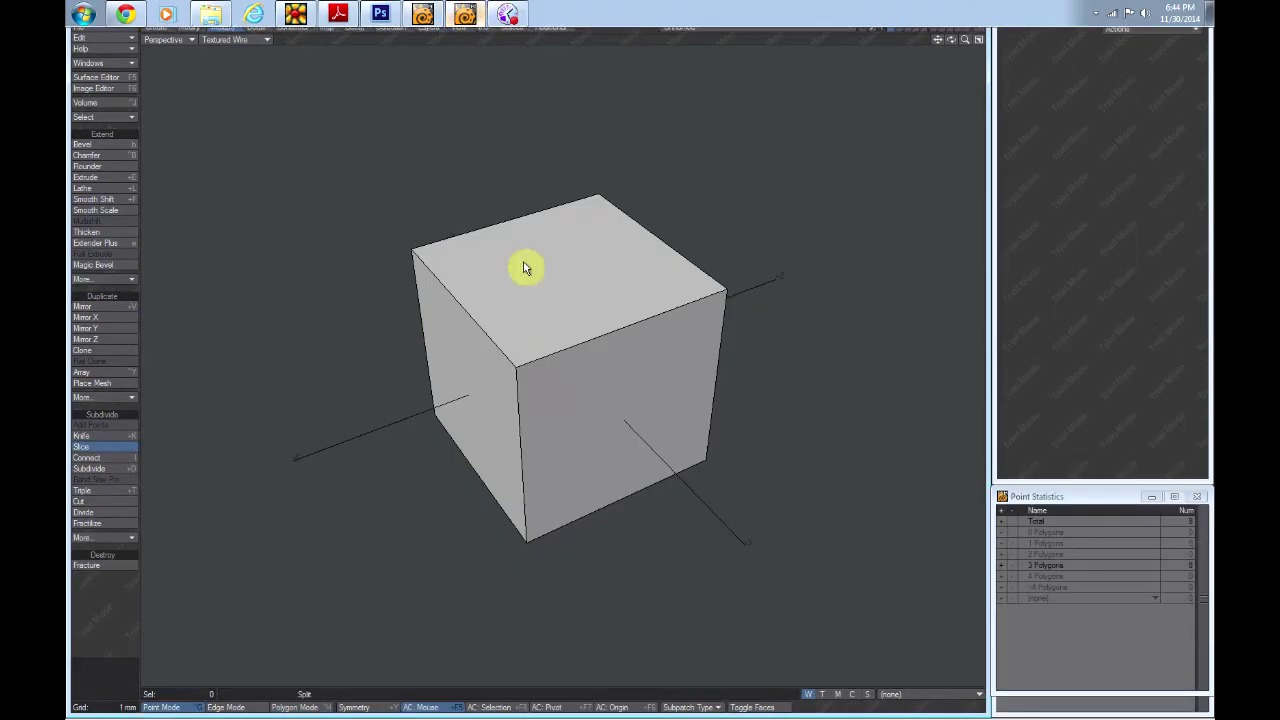
{"action": "left_click_drag", "start_coordinate": [585, 262], "coordinate": [536, 324], "text": "alt"}
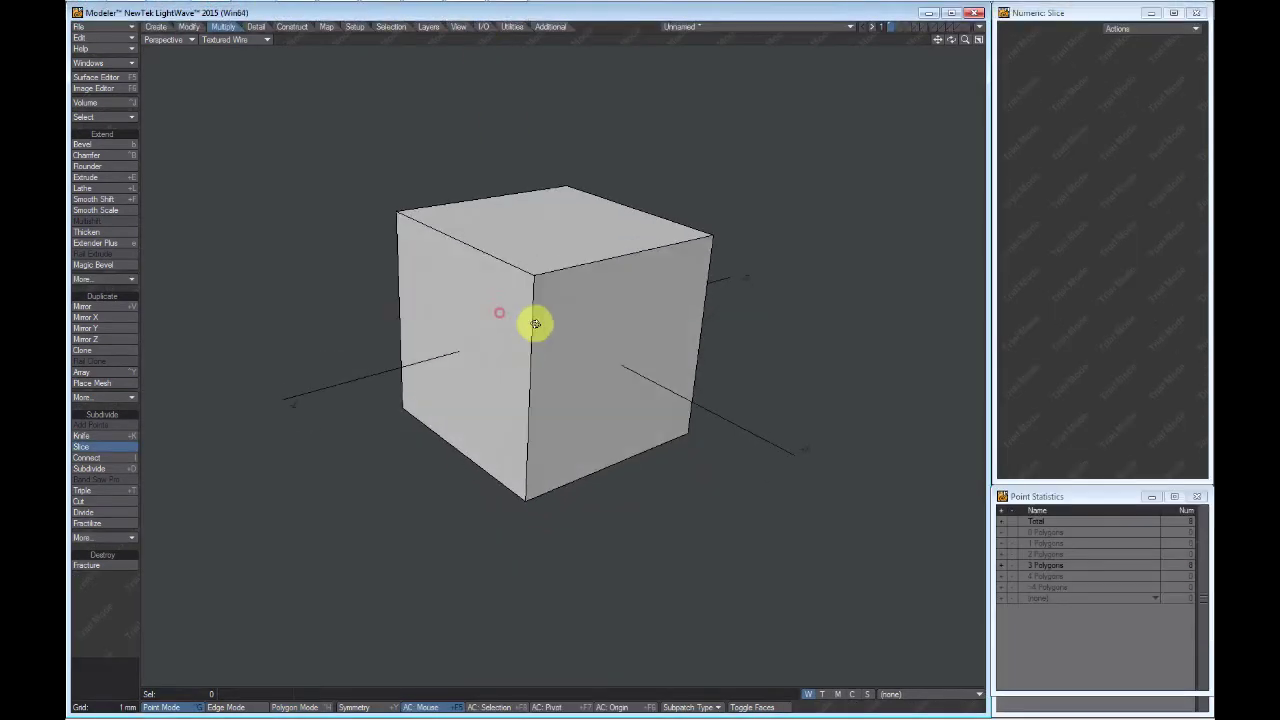
{"action": "left_click", "coordinate": [118, 467]}
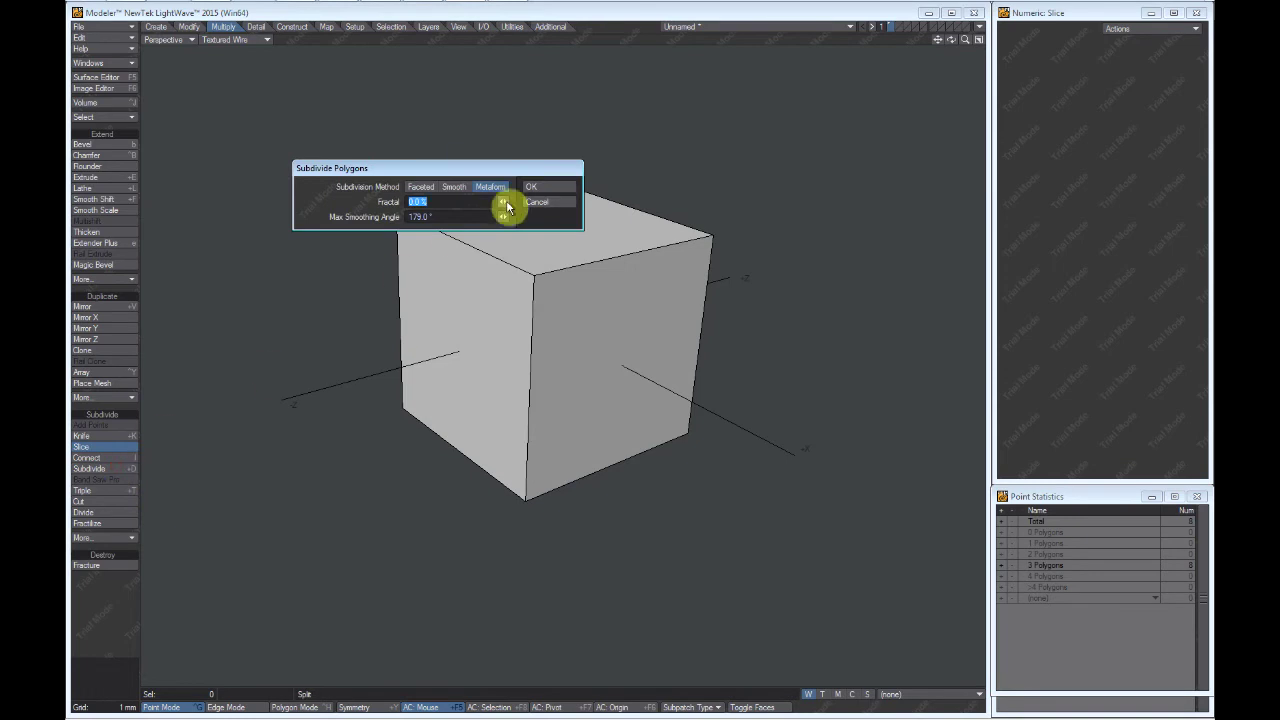
{"action": "left_click", "coordinate": [541, 189]}
{"action": "left_click_drag", "start_coordinate": [551, 243], "coordinate": [578, 352], "text": "alt"}
- Select one side face of the subdivided mesh in polygon mode and close the polygon statistics window
{"action": "left_click", "coordinate": [296, 707]}
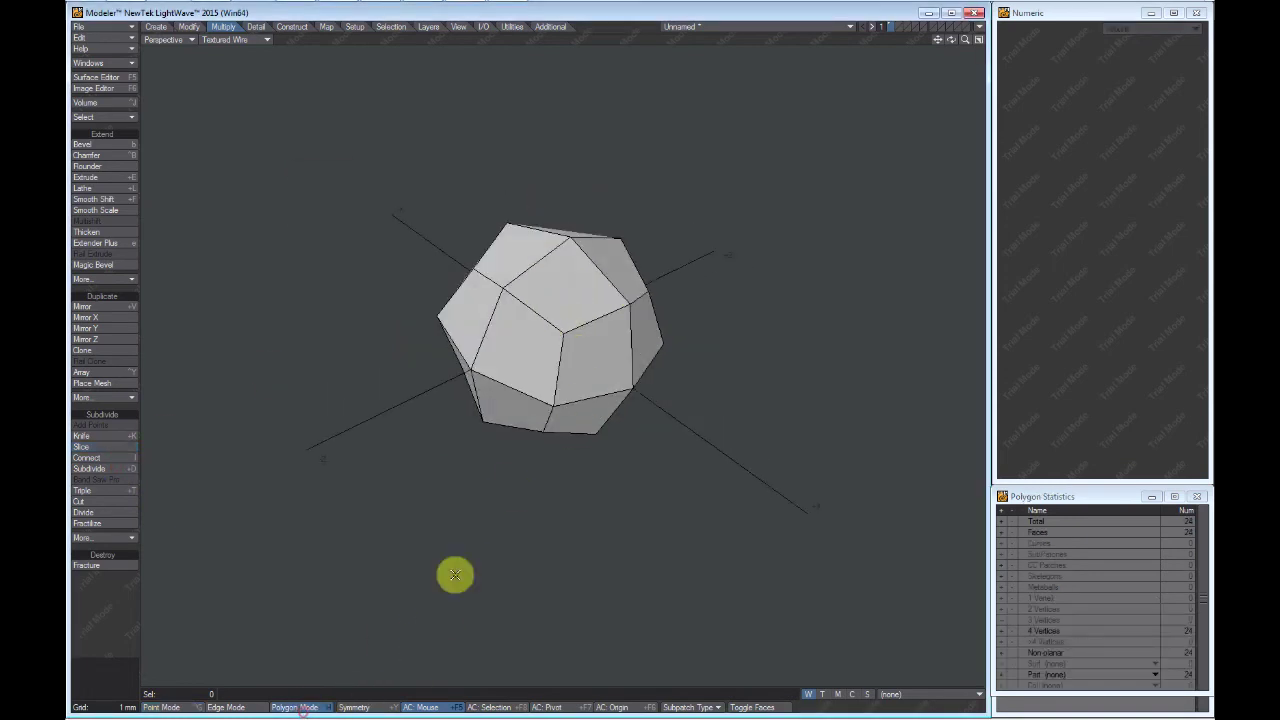
{"action": "left_click", "coordinate": [592, 352]}
{"action": "mouse_move", "coordinate": [591, 351]}
{"action": "left_mouse_down", "text": "alt"}
{"action": "mouse_move", "coordinate": [571, 351]}
{"action": "mouse_move", "coordinate": [571, 331]}
{"action": "mouse_move", "coordinate": [575, 345]}
{"action": "left_mouse_up", "text": "alt"}
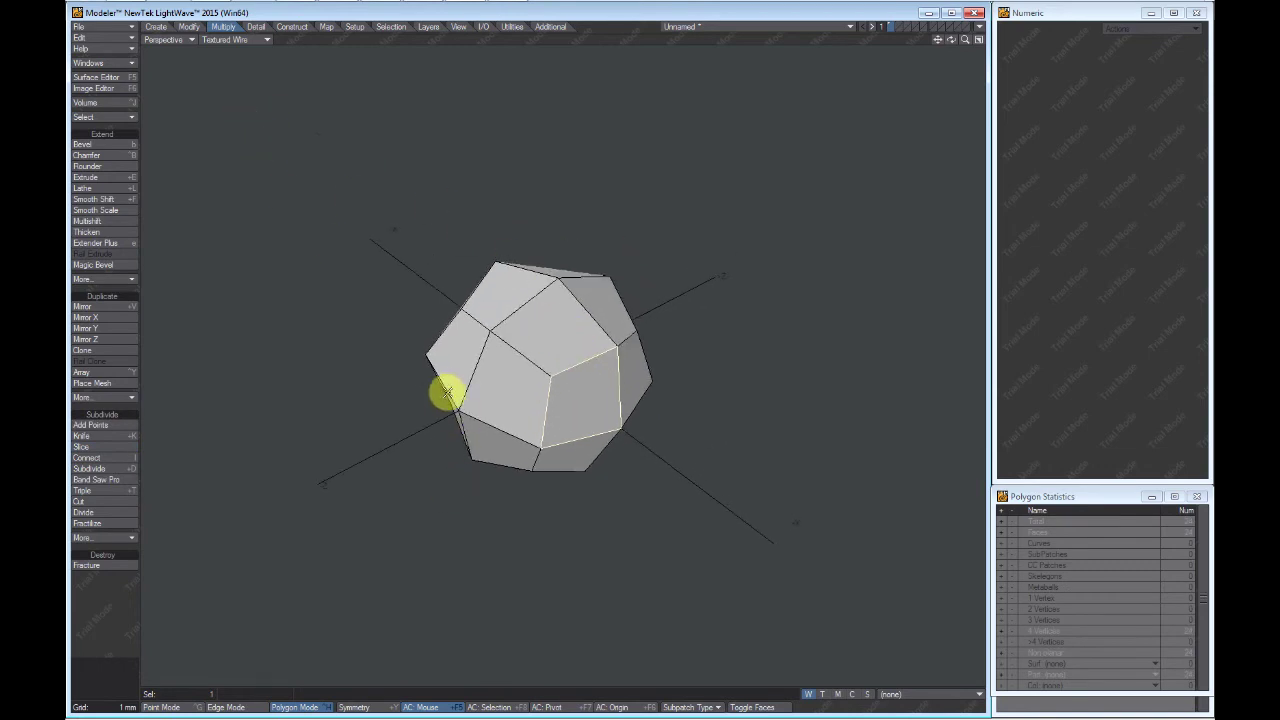
{"action": "key", "text": "w"}
{"action": "left_click_drag", "start_coordinate": [585, 391], "coordinate": [560, 318], "text": "alt"}
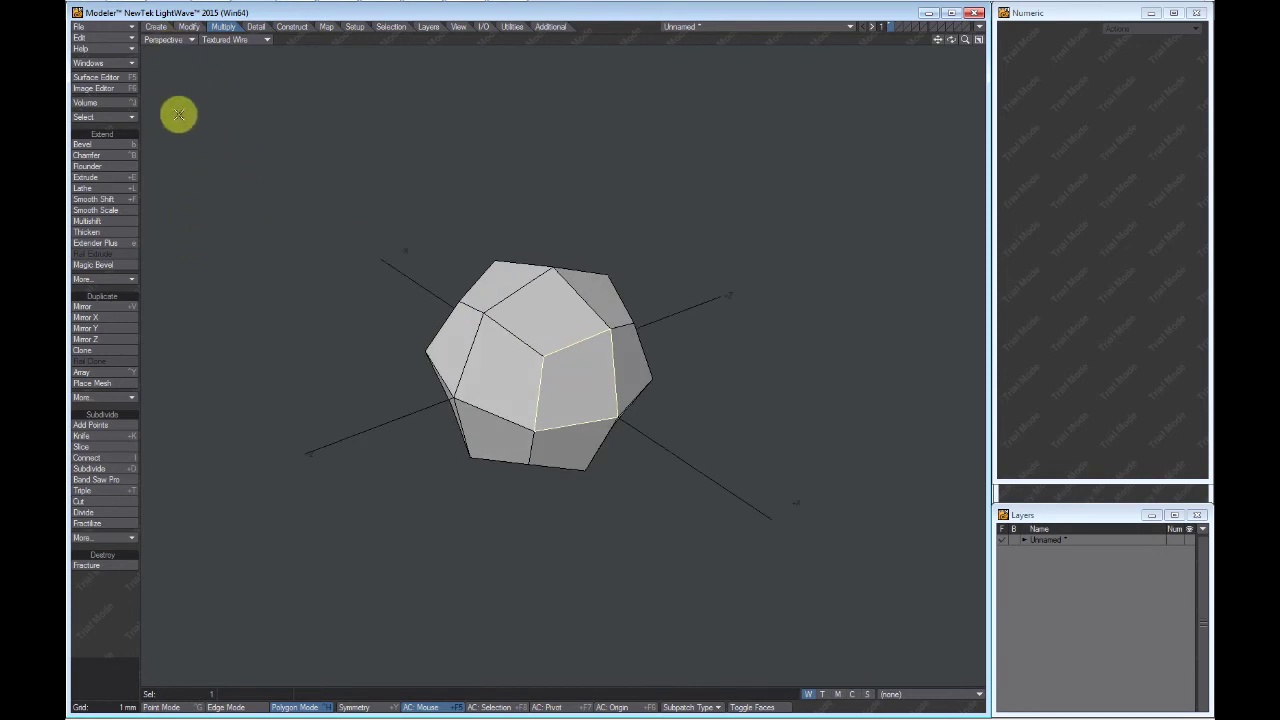
- Activate the Transform tool on the selected face and inspect the gizmo's orientation from several angles
{"action": "left_click", "coordinate": [190, 27]}
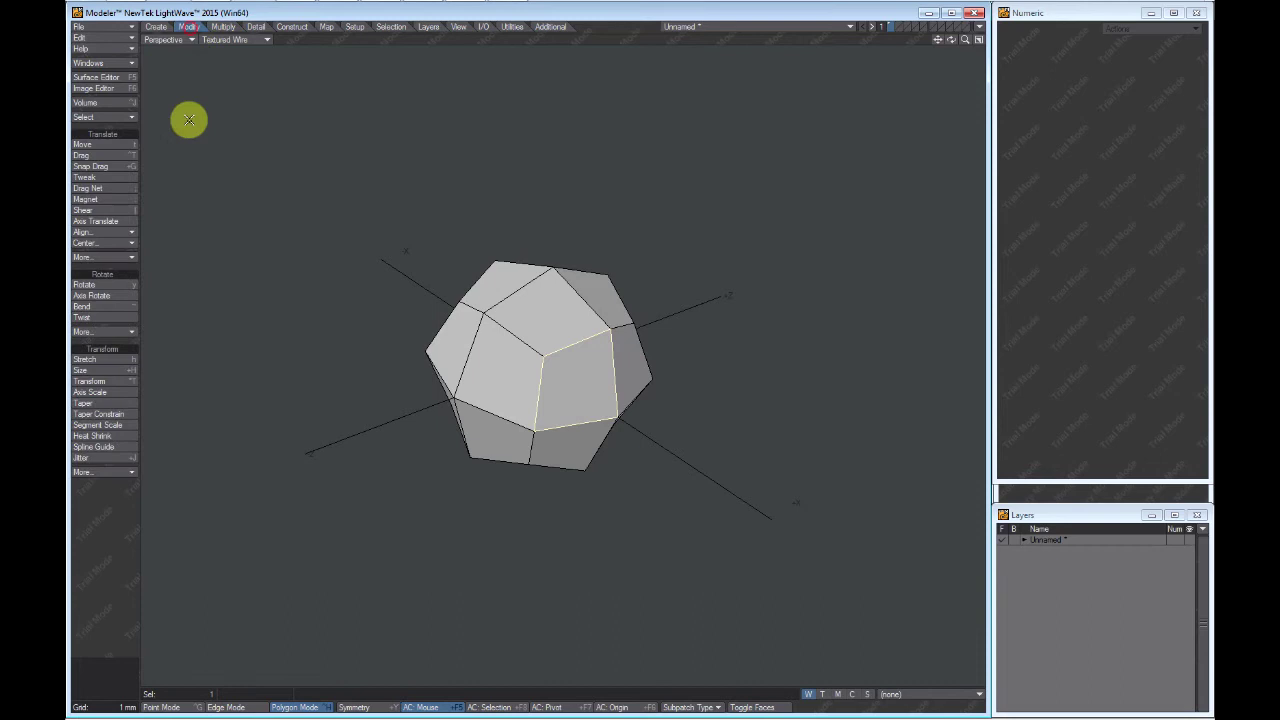
{"action": "left_click", "coordinate": [120, 385]}
{"action": "left_click_drag", "start_coordinate": [531, 271], "coordinate": [557, 347], "text": "alt"}
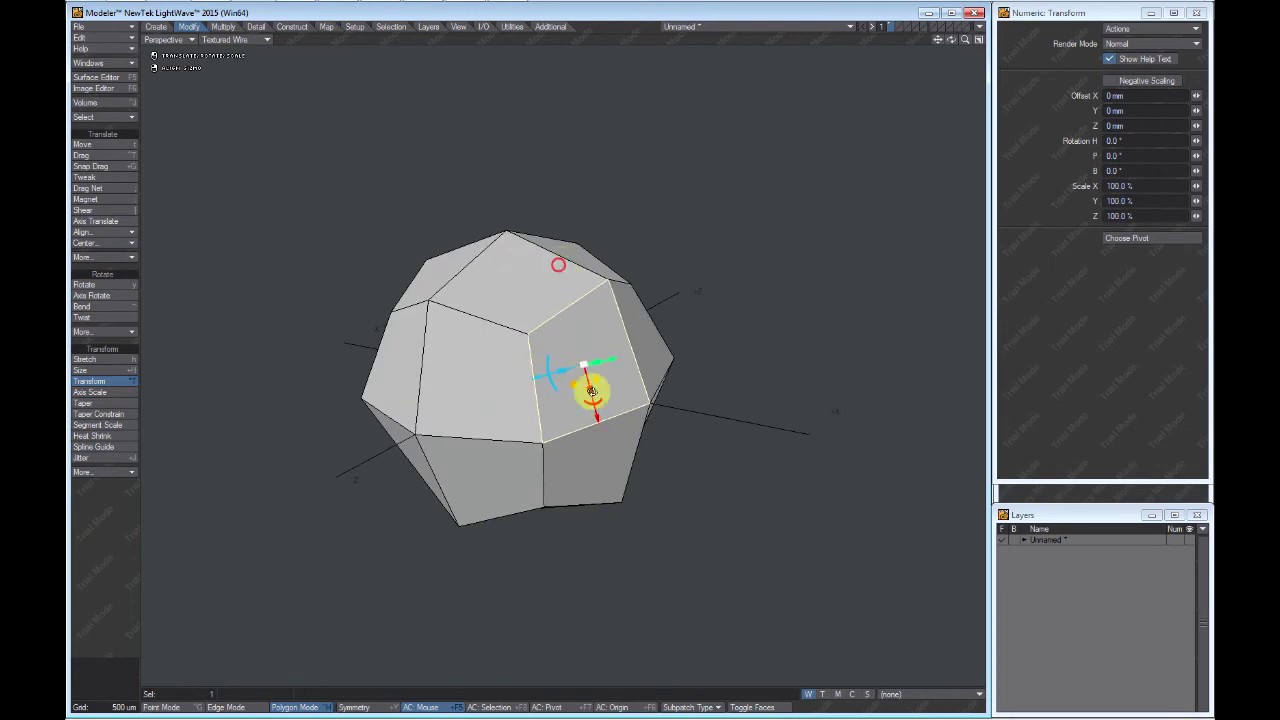
{"action": "left_click_drag", "start_coordinate": [592, 391], "coordinate": [626, 471], "text": "alt"}
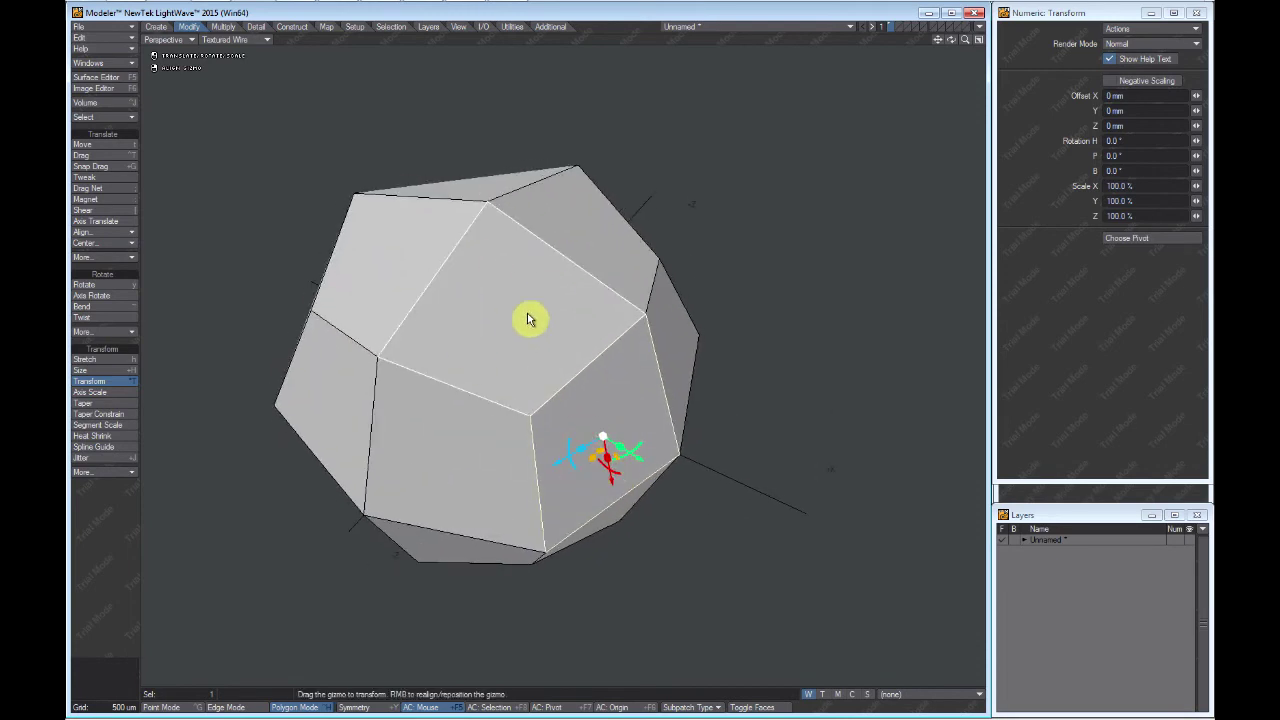
{"action": "left_click_drag", "start_coordinate": [460, 304], "coordinate": [509, 323], "text": "alt"}
{"action": "left_click_drag", "start_coordinate": [509, 323], "coordinate": [685, 411], "text": "ctrl+alt"}
{"action": "scroll", "coordinate": [571, 403], "scroll_direction": "up", "scroll_amount": 2}
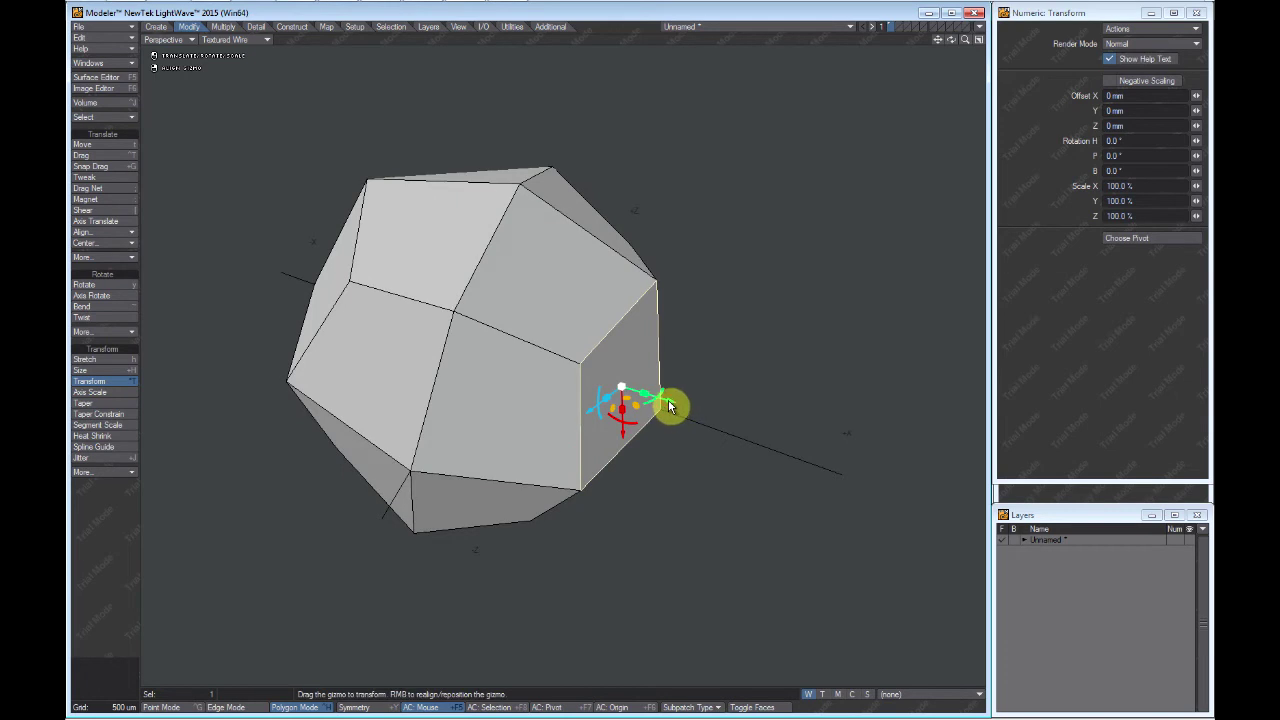
- Push the selected face inward to about -132 um along the Transform gizmo's Y axis and scale it uniformly to 79.5%
{"action": "left_click_drag", "start_coordinate": [731, 439], "coordinate": [631, 402], "text": "alt"}
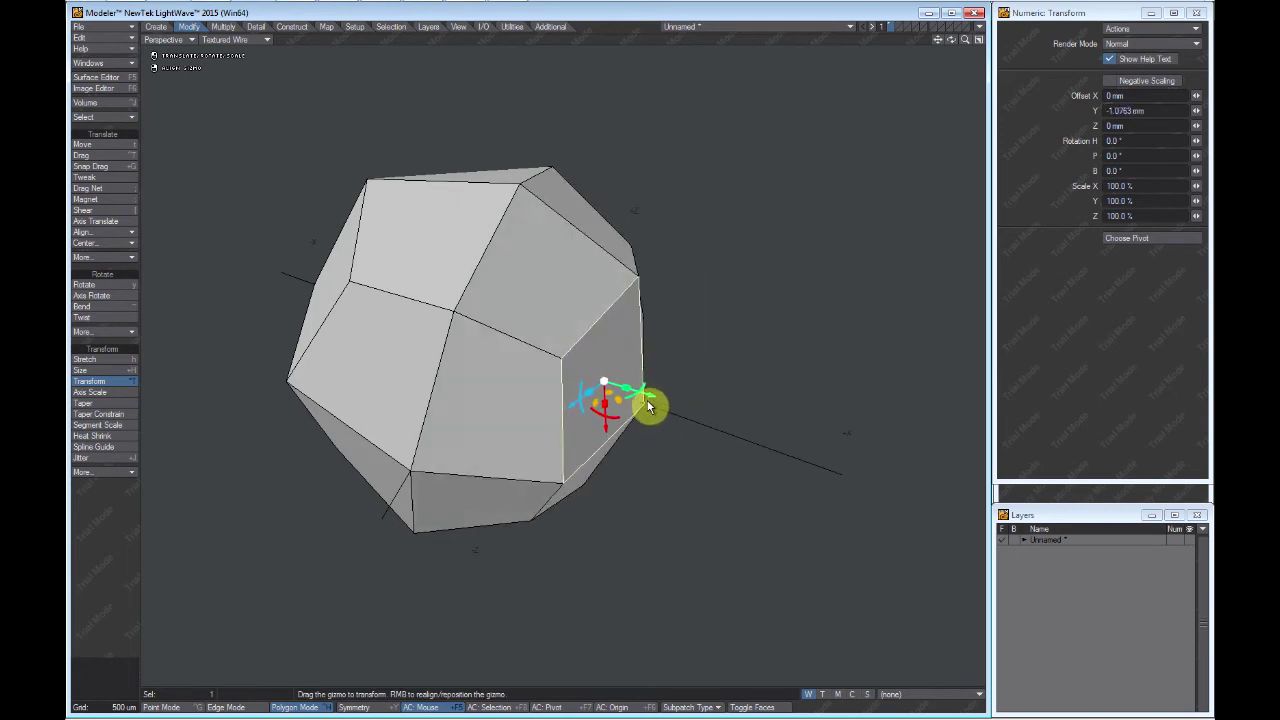
{"action": "left_click_drag", "start_coordinate": [649, 513], "coordinate": [557, 410], "text": "alt"}
{"action": "left_click_drag", "start_coordinate": [599, 457], "coordinate": [662, 412], "text": "alt"}
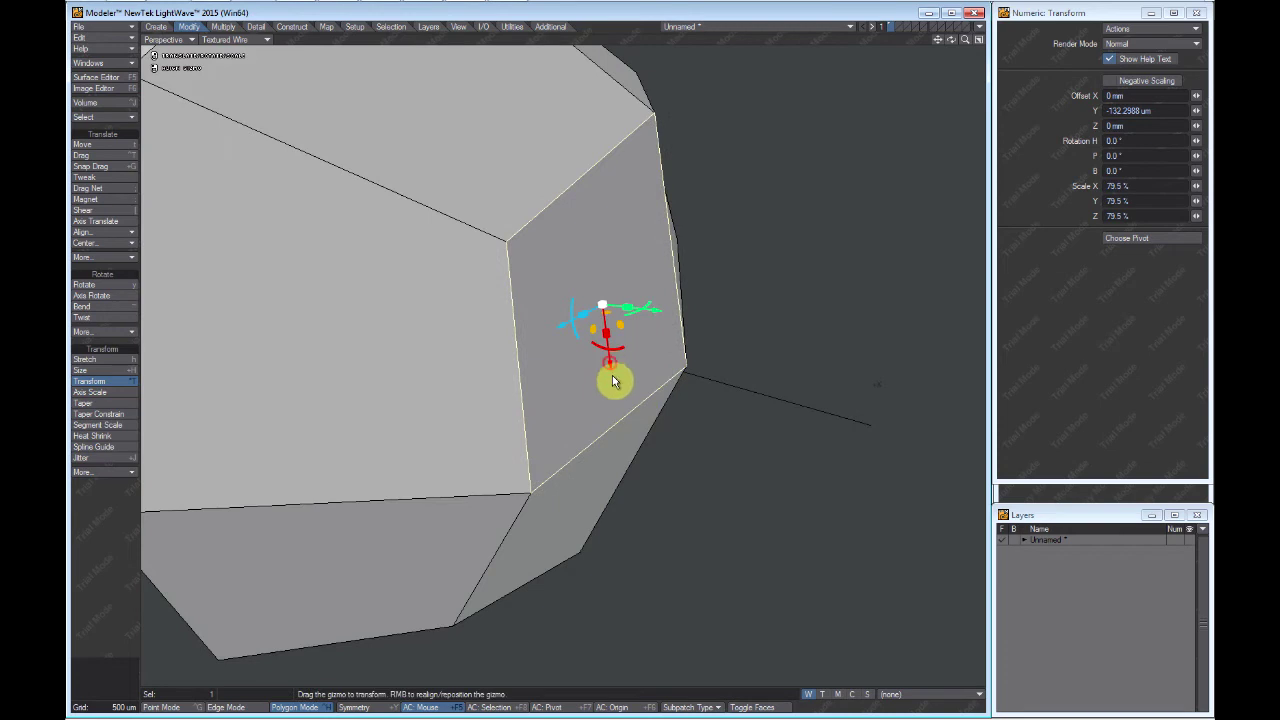
- Move the face about 453 um along the Transform gizmo's X axis and adjust its offset along the Y axis
{"action": "left_click_drag", "start_coordinate": [612, 376], "coordinate": [631, 428]}
{"action": "left_click_drag", "start_coordinate": [631, 428], "coordinate": [431, 372], "text": "ctrl+alt"}
{"action": "left_click_drag", "start_coordinate": [543, 383], "coordinate": [626, 360], "text": "ctrl+alt"}
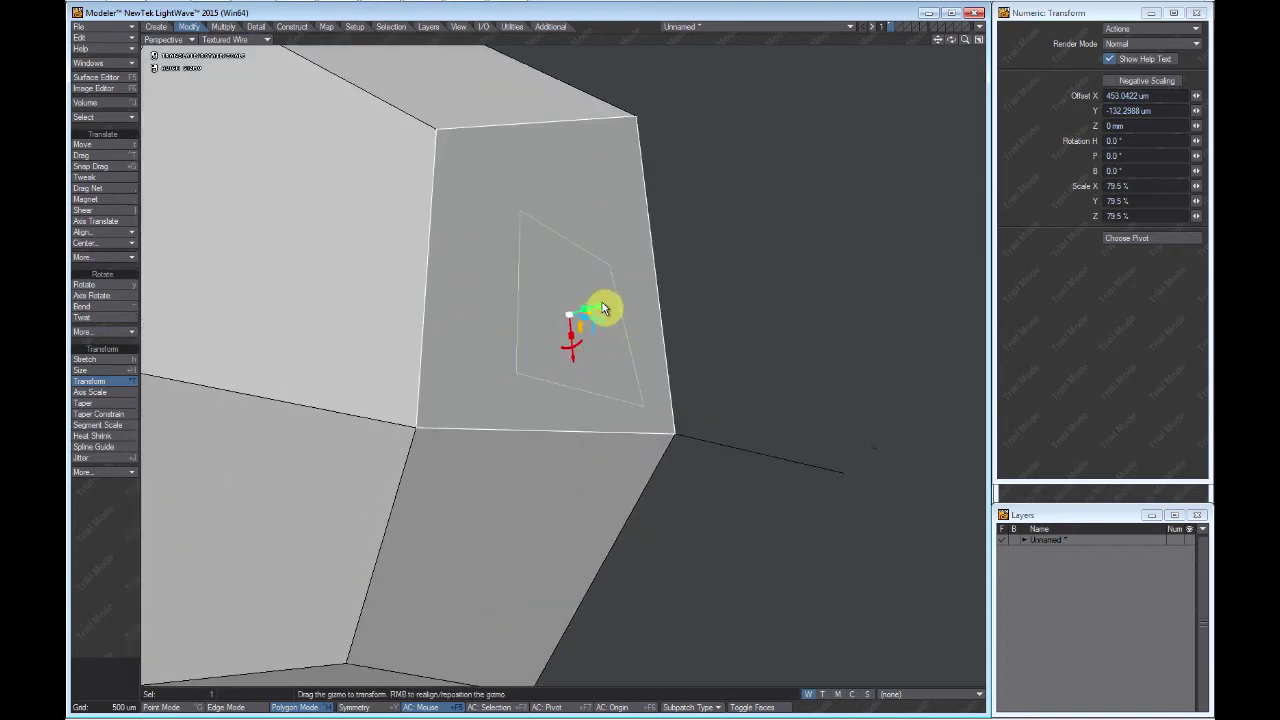
{"action": "mouse_move", "coordinate": [600, 306]}
{"action": "left_mouse_down"}
{"action": "mouse_move", "coordinate": [703, 254]}
{"action": "mouse_move", "coordinate": [601, 298]}
{"action": "left_mouse_up"}
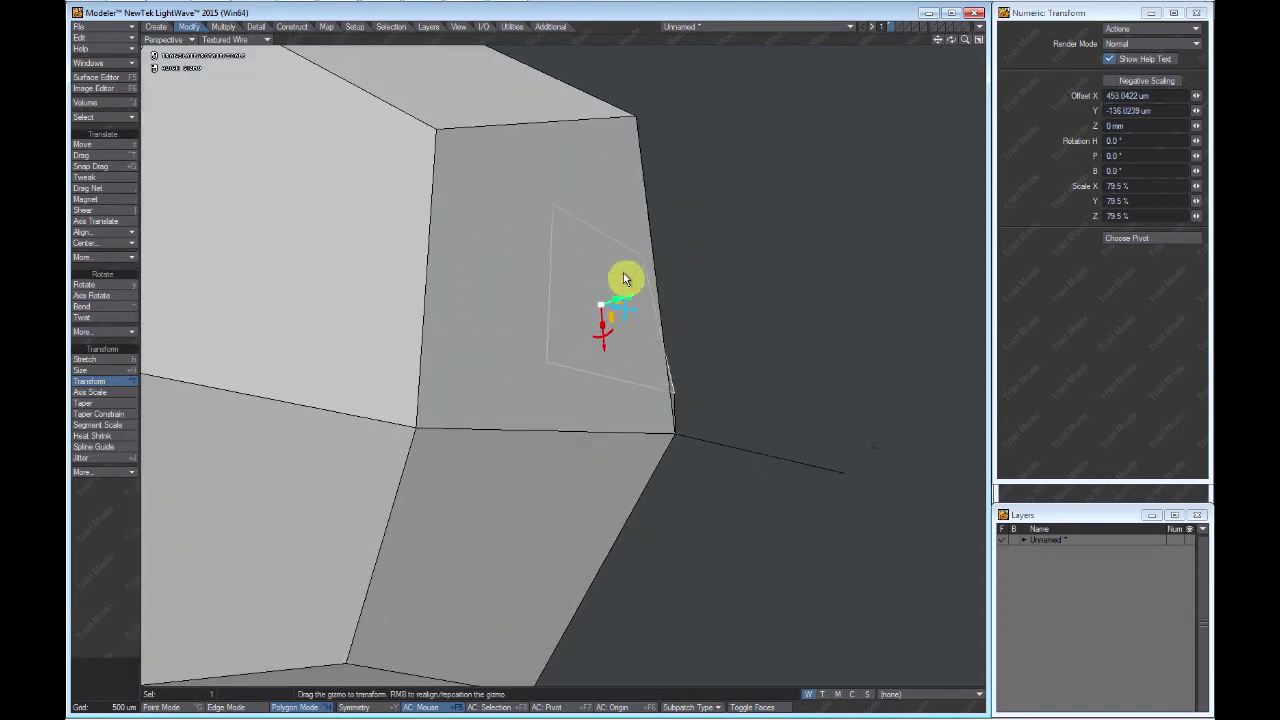
{"action": "left_click_drag", "start_coordinate": [609, 357], "coordinate": [540, 352], "text": "ctrl+alt"}
- Switch to LightWave Modeler 11.6.2, select the end face of the pulled-out section and activate the Transform tool
{"action": "mouse_move", "coordinate": [475, 4]}
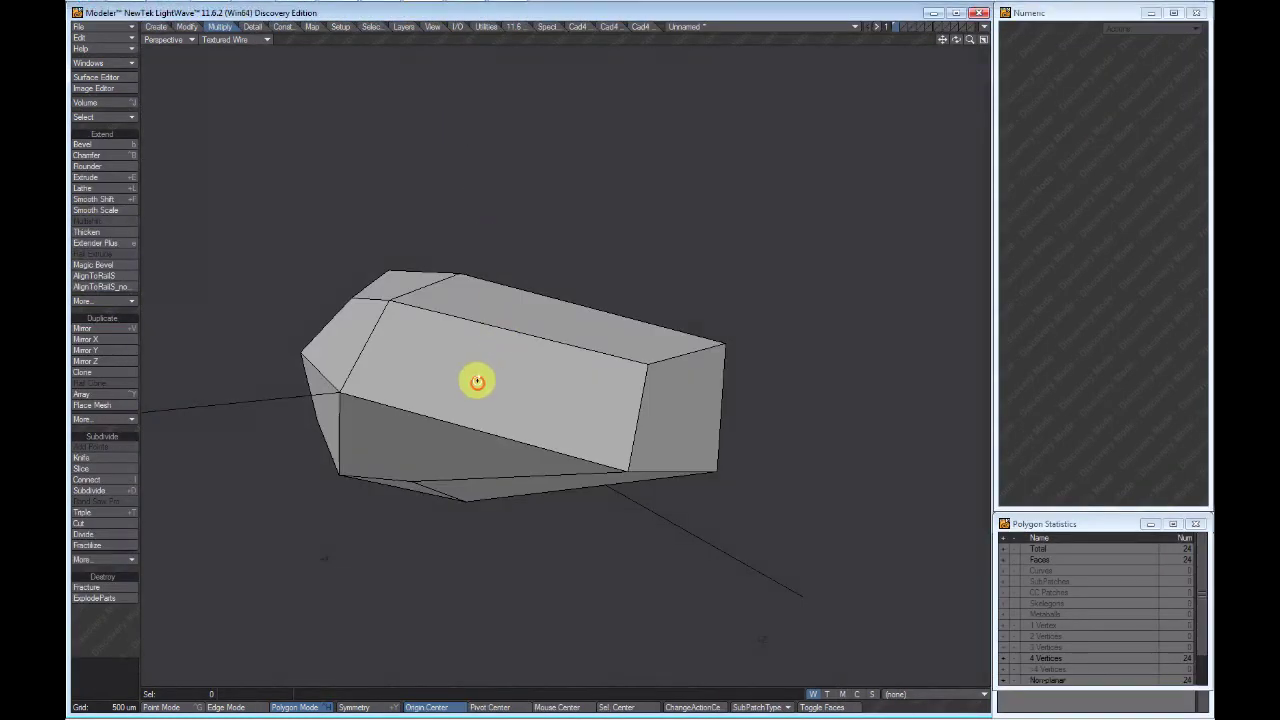
{"action": "left_click_drag", "start_coordinate": [477, 380], "coordinate": [623, 403], "text": "alt"}
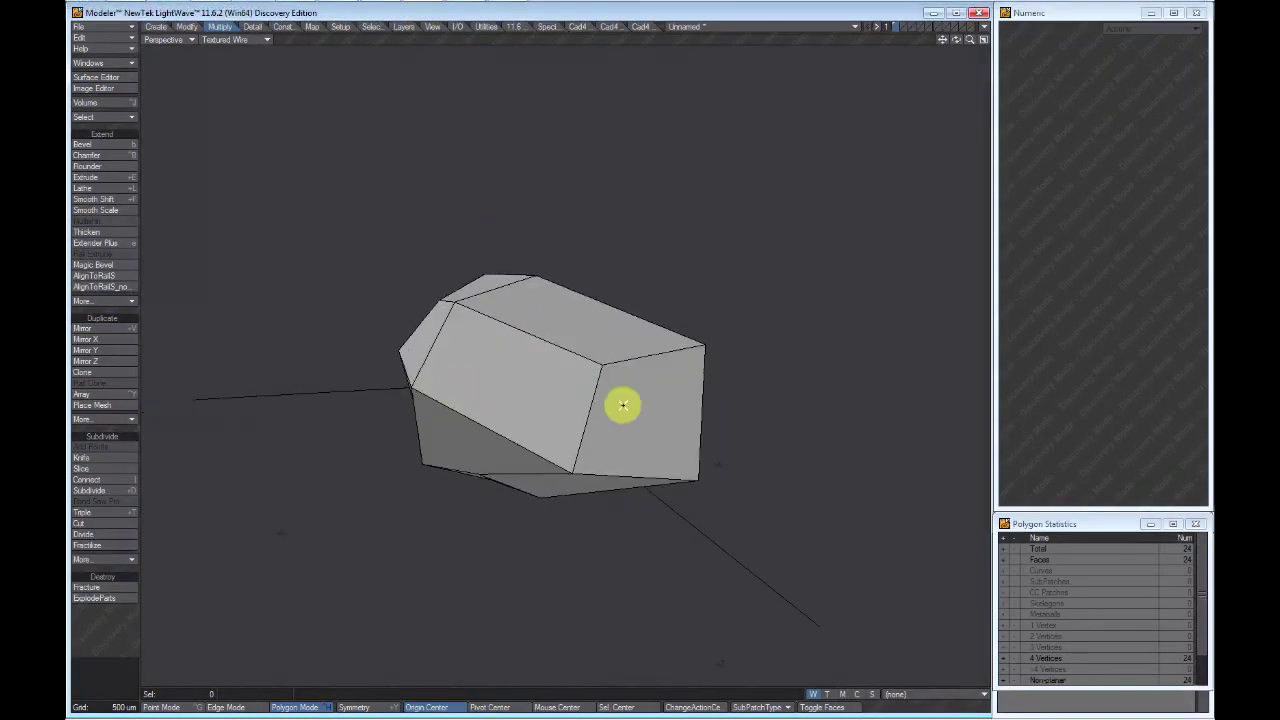
{"action": "key", "text": "space"}
{"action": "left_click", "coordinate": [636, 410]}
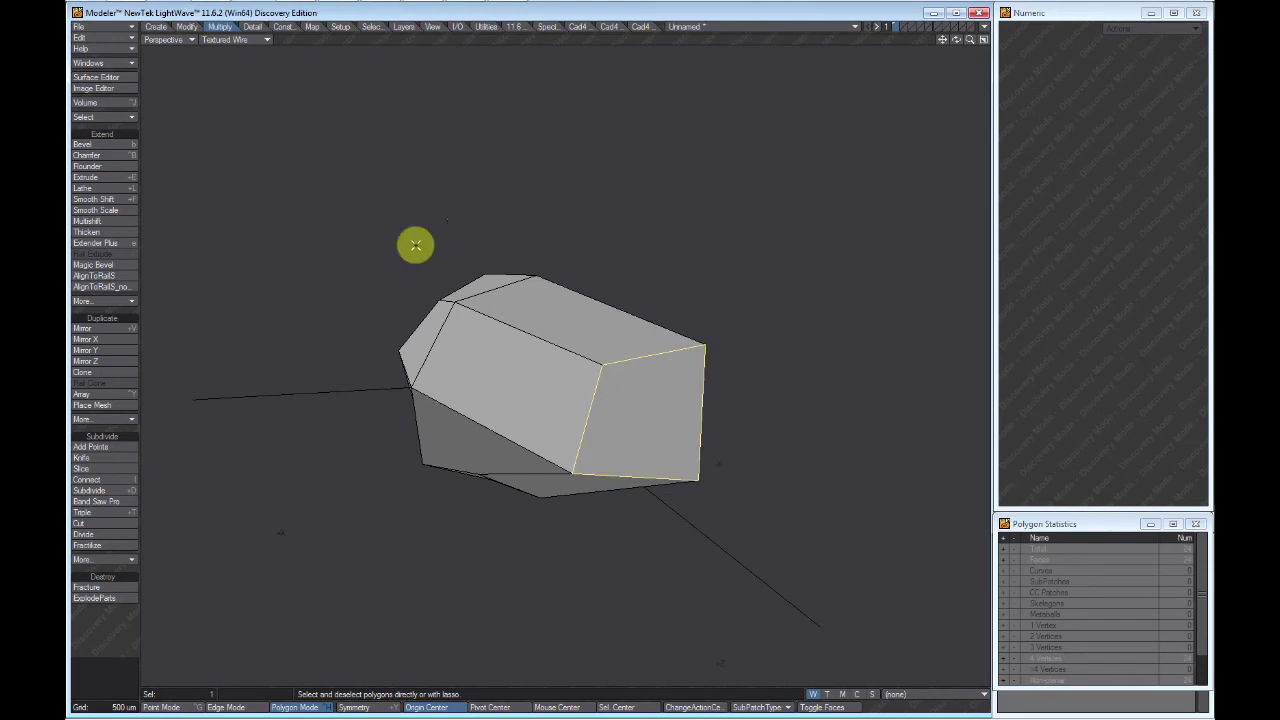
{"action": "key", "text": "t"}
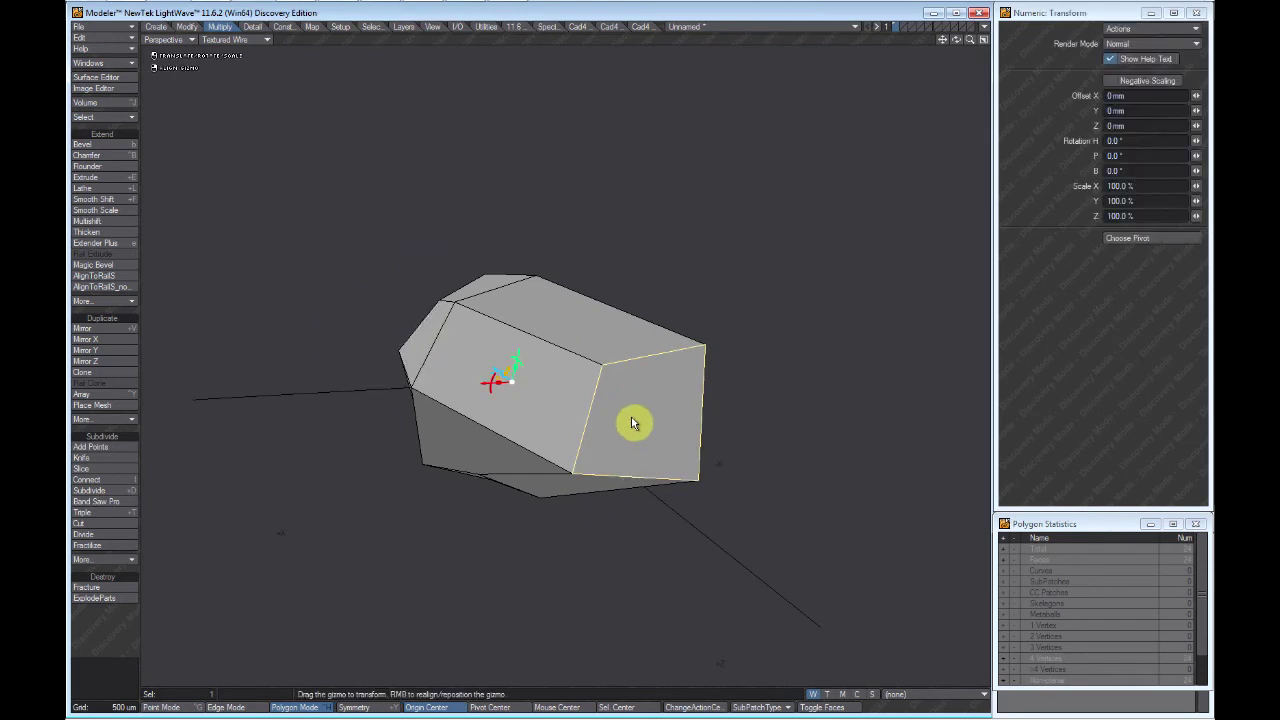
- Move the selected end face about 541 um along the Transform gizmo's X axis
{"action": "left_click_drag", "start_coordinate": [600, 432], "coordinate": [525, 391], "text": "alt"}
{"action": "left_click_drag", "start_coordinate": [525, 391], "coordinate": [632, 364], "text": "ctrl+alt"}
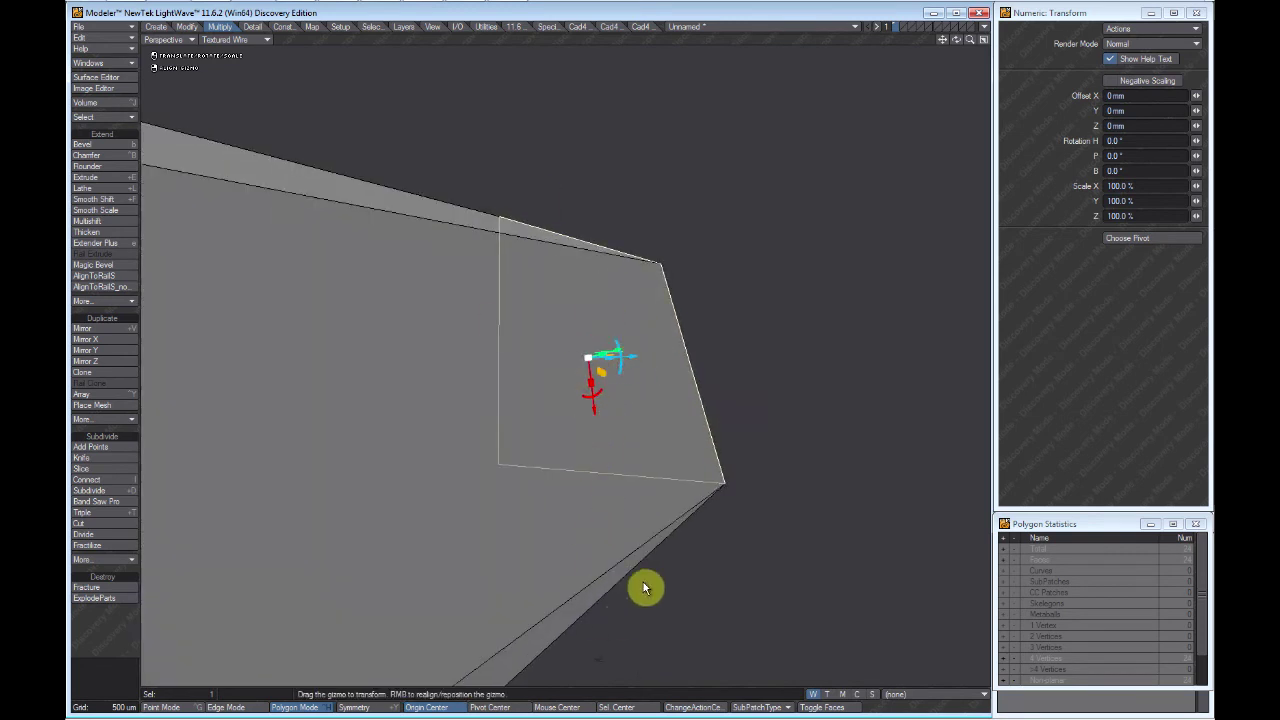
{"action": "mouse_move", "coordinate": [684, 486]}
{"action": "left_mouse_down", "text": "alt"}
{"action": "mouse_move", "coordinate": [591, 428]}
{"action": "mouse_move", "coordinate": [594, 563]}
{"action": "left_mouse_up", "text": "alt"}
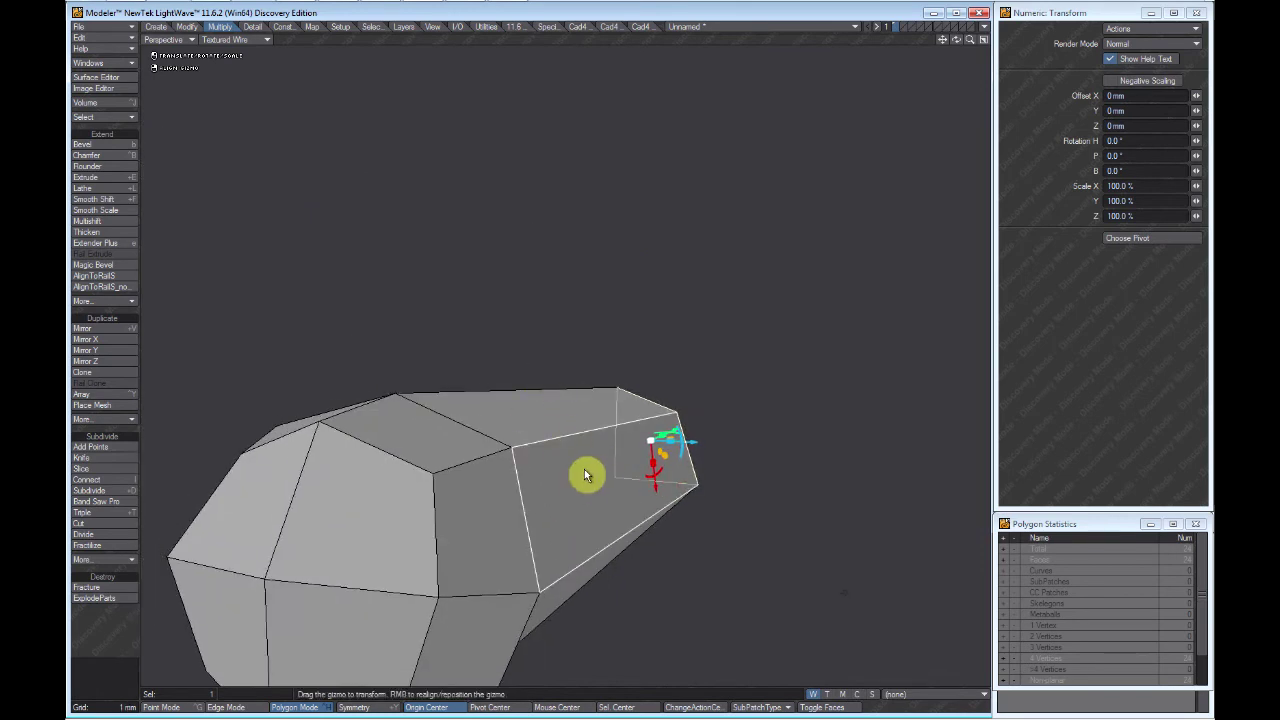
{"action": "left_click_drag", "start_coordinate": [590, 492], "coordinate": [592, 427], "text": "ctrl+alt"}
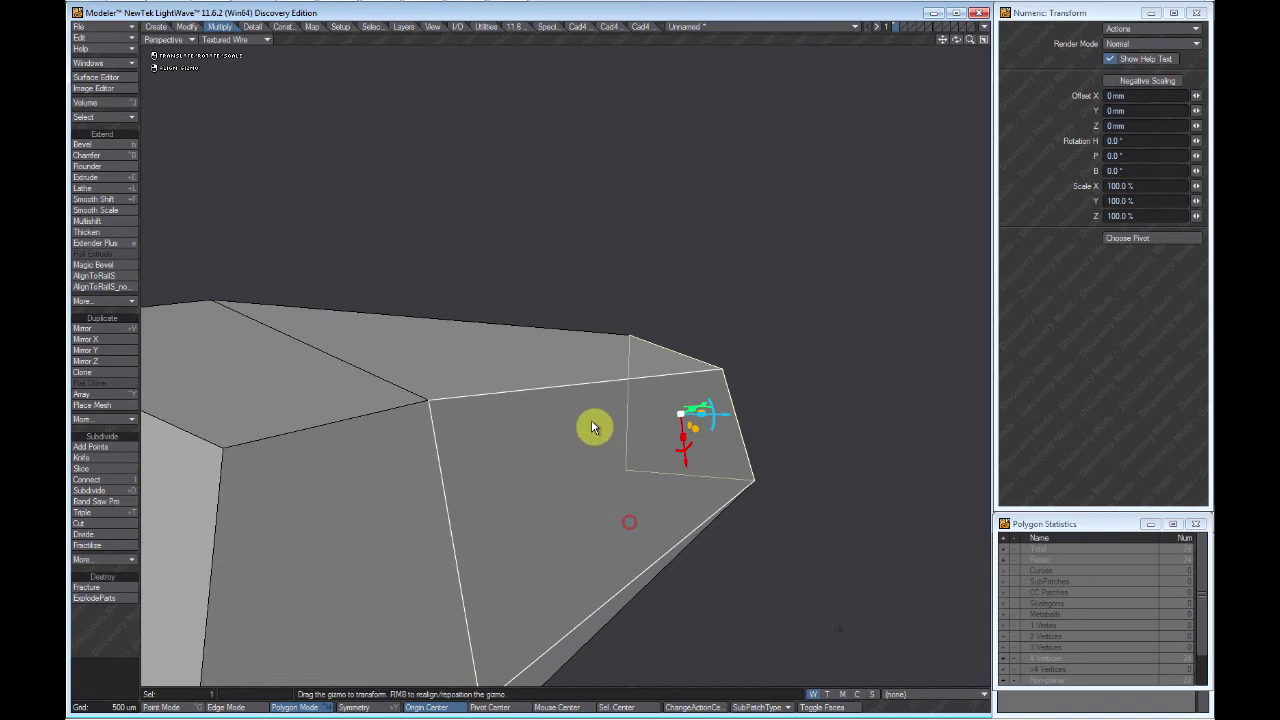
{"action": "left_click_drag", "start_coordinate": [684, 474], "coordinate": [697, 462], "text": "ctrl+alt"}
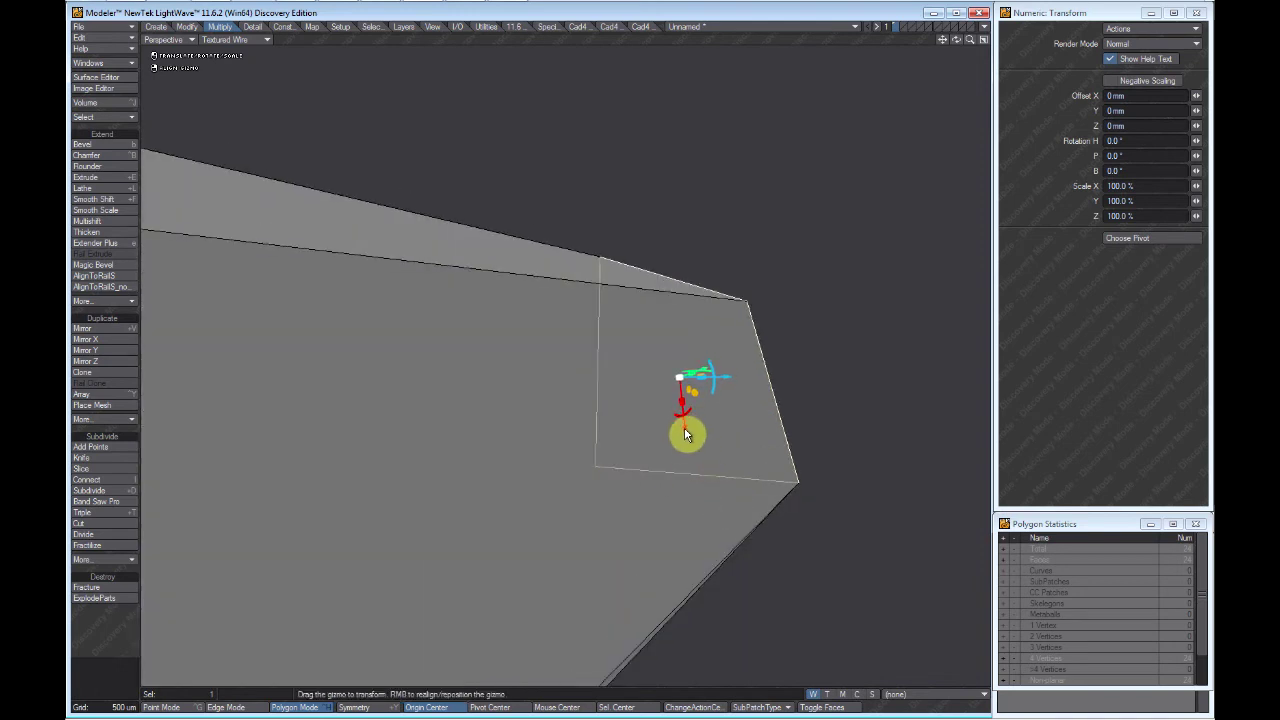
{"action": "left_click_drag", "start_coordinate": [685, 427], "coordinate": [683, 455]}
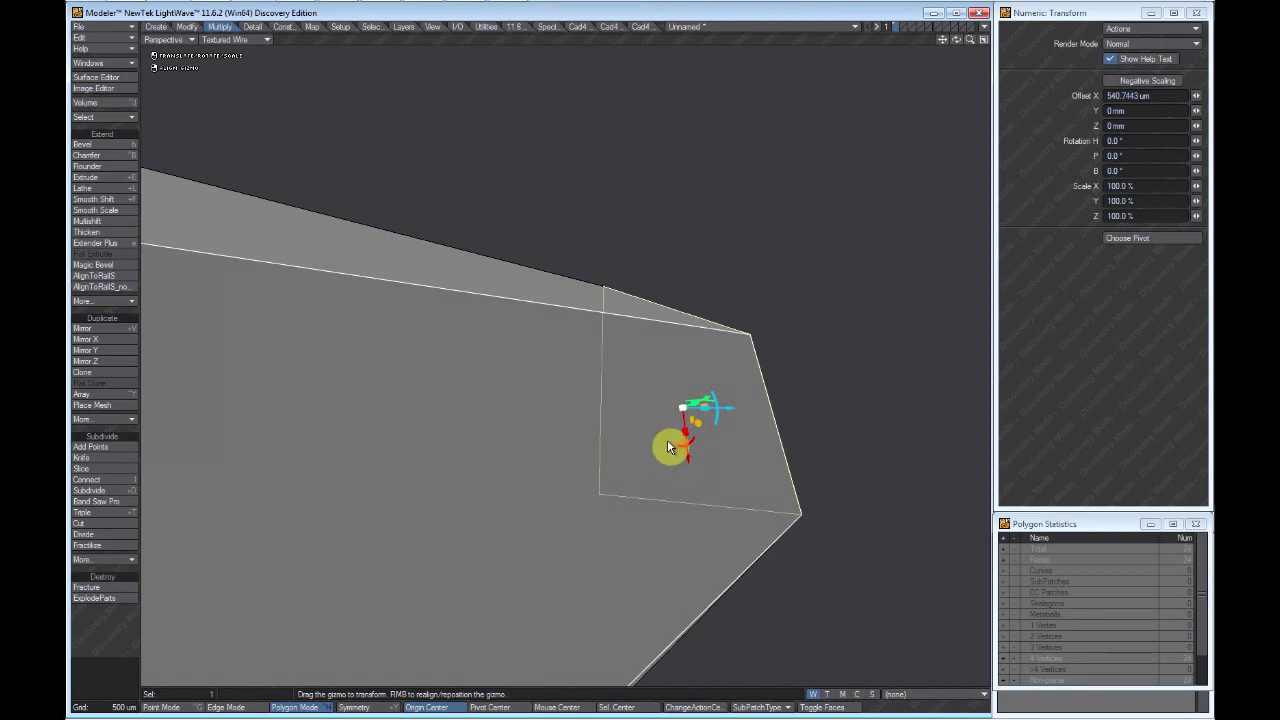
{"action": "left_click_drag", "start_coordinate": [707, 424], "coordinate": [525, 5], "text": "ctrl+alt"}
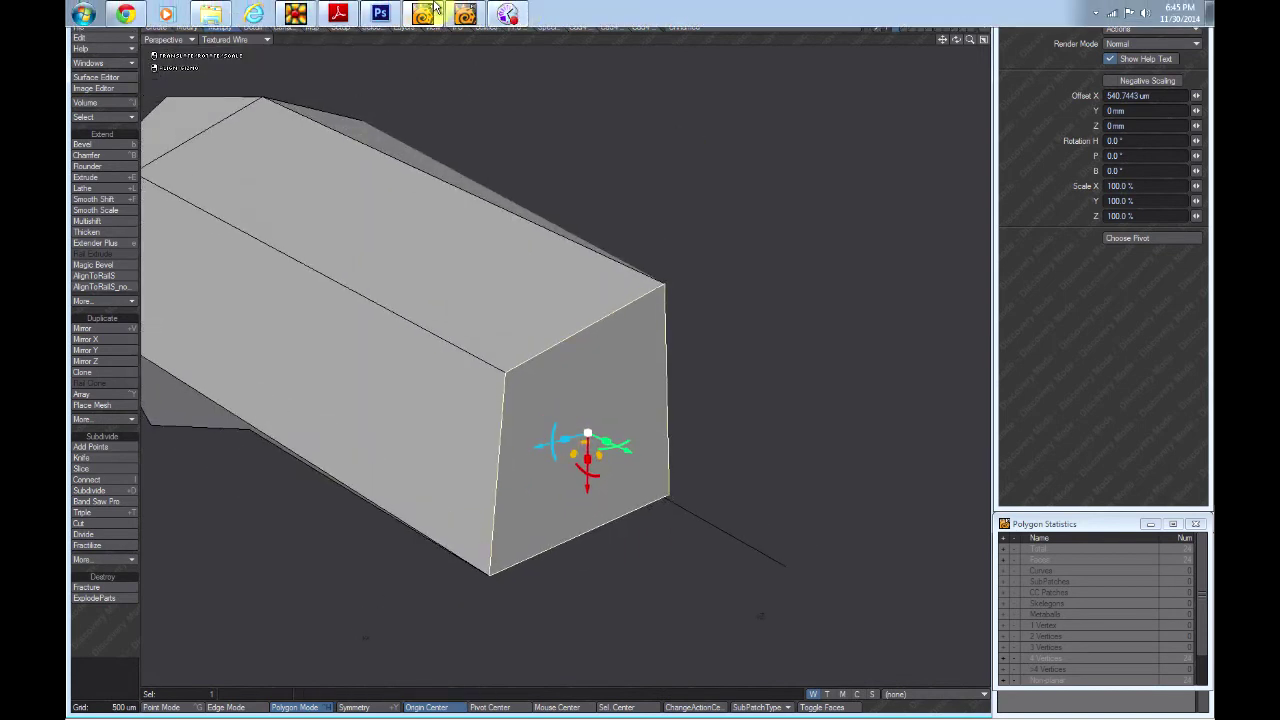
- Switch to LightWave Modeler 2015 and transform the face to about 248 um X offset, -77.0° heading and 74.33% uniform scale
{"action": "left_click", "coordinate": [468, 10]}
{"action": "left_click_drag", "start_coordinate": [598, 359], "coordinate": [617, 330], "text": "alt"}
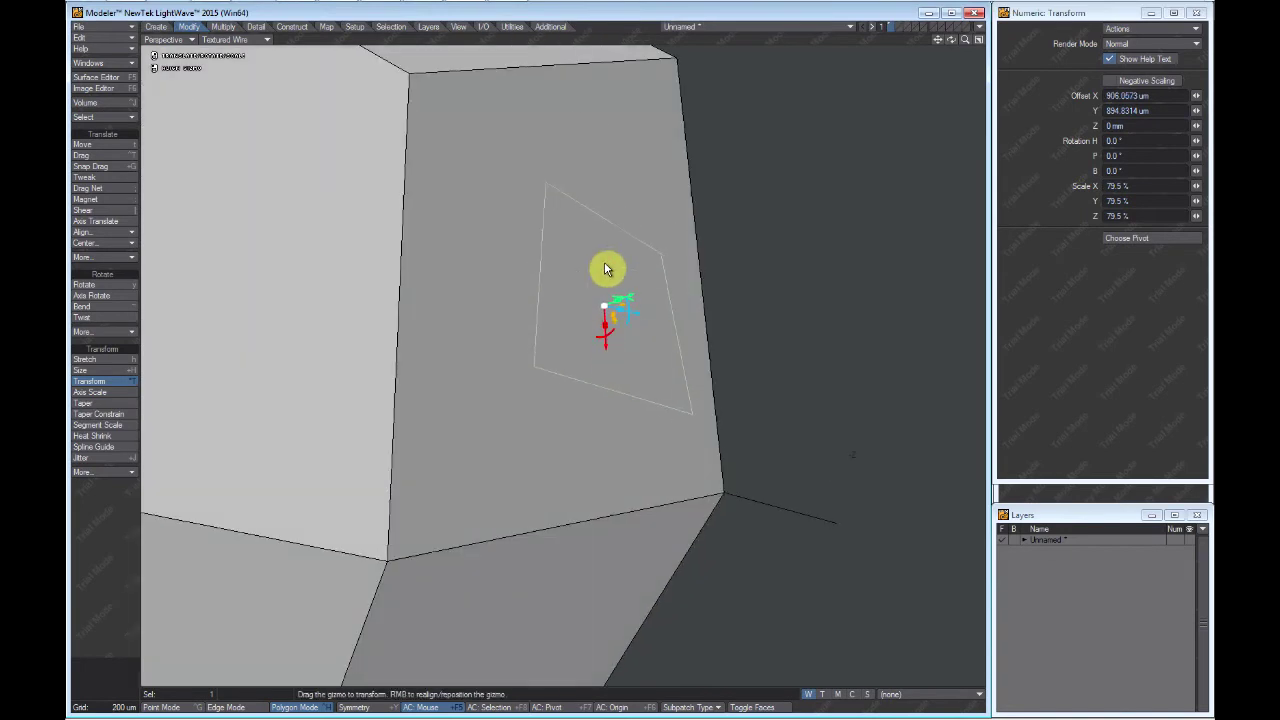
{"action": "left_click_drag", "start_coordinate": [620, 320], "coordinate": [631, 283]}
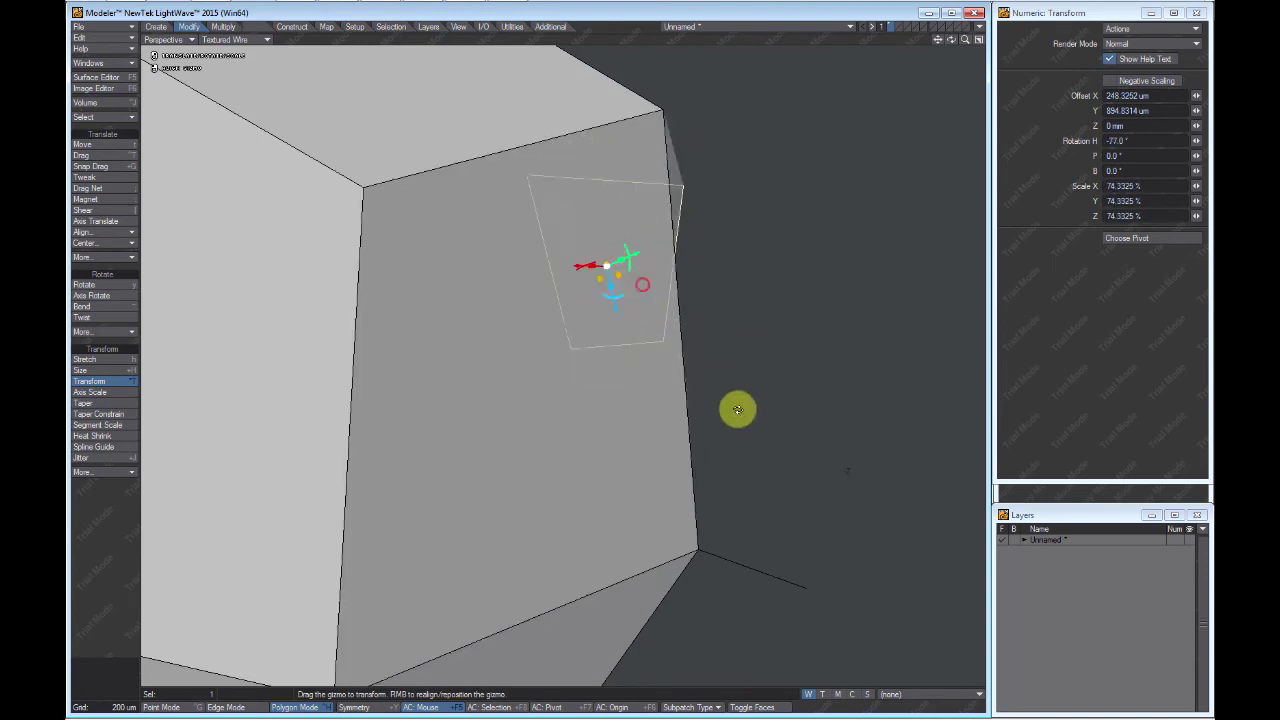
- Rotate the face's bank back and forth with the Transform gizmo, ending at -2.0°, and drop the tool
{"action": "left_click_drag", "start_coordinate": [737, 410], "coordinate": [647, 370], "text": "alt"}
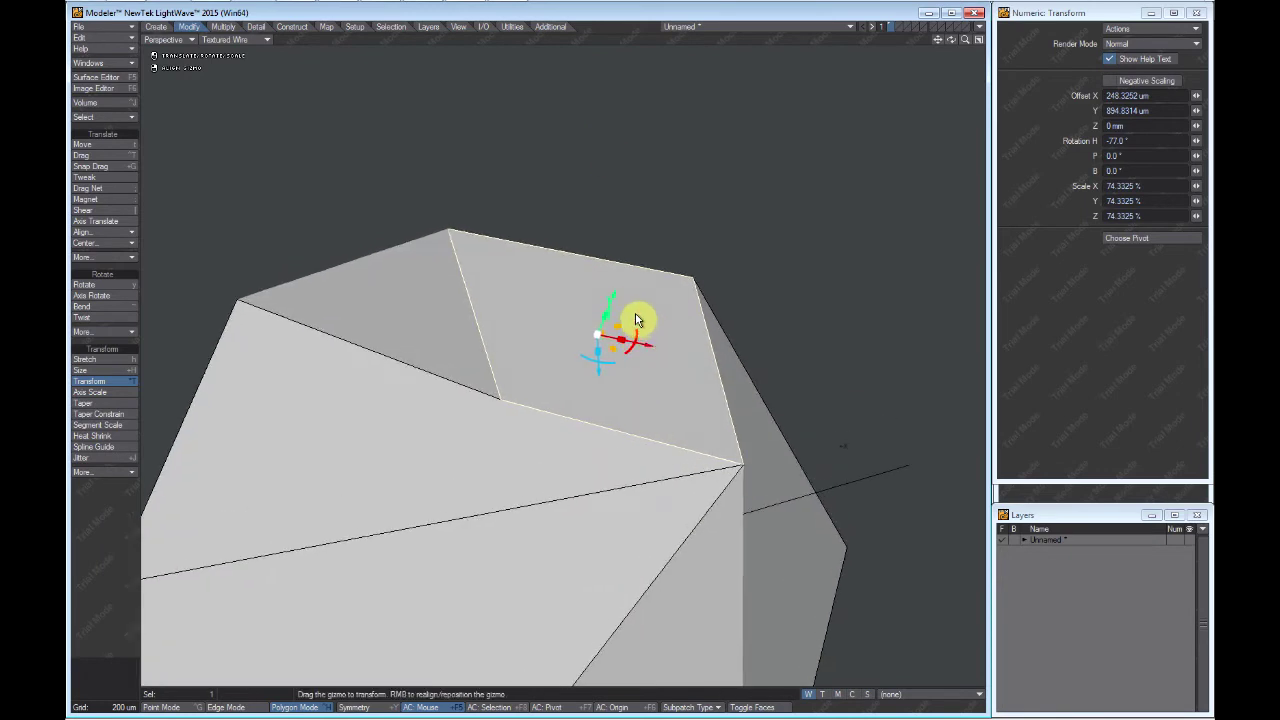
{"action": "mouse_move", "coordinate": [636, 320]}
{"action": "left_mouse_down"}
{"action": "mouse_move", "coordinate": [632, 308]}
{"action": "mouse_move", "coordinate": [628, 345]}
{"action": "mouse_move", "coordinate": [638, 332]}
{"action": "mouse_move", "coordinate": [606, 268]}
{"action": "mouse_move", "coordinate": [586, 263]}
{"action": "mouse_move", "coordinate": [624, 287]}
{"action": "mouse_move", "coordinate": [592, 271]}
{"action": "mouse_move", "coordinate": [635, 321]}
{"action": "left_mouse_up"}
{"action": "left_click_drag", "start_coordinate": [614, 238], "coordinate": [620, 271]}
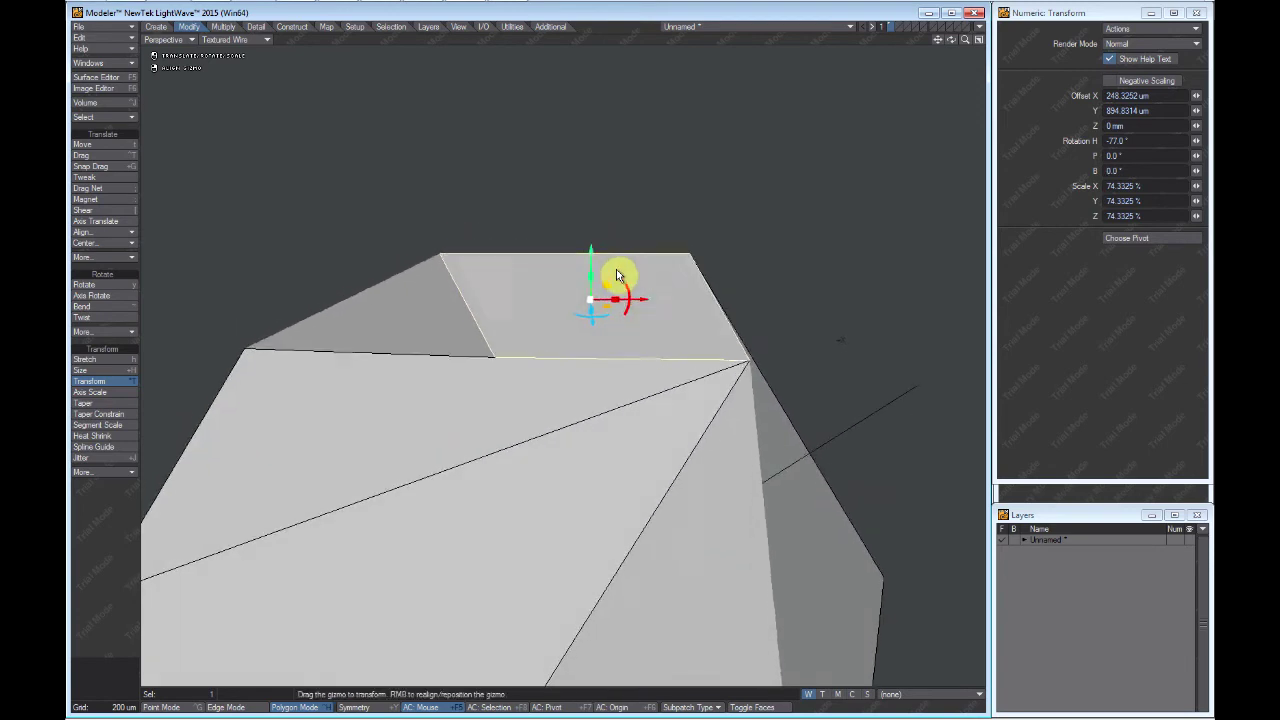
{"action": "left_click_drag", "start_coordinate": [596, 268], "coordinate": [620, 341]}
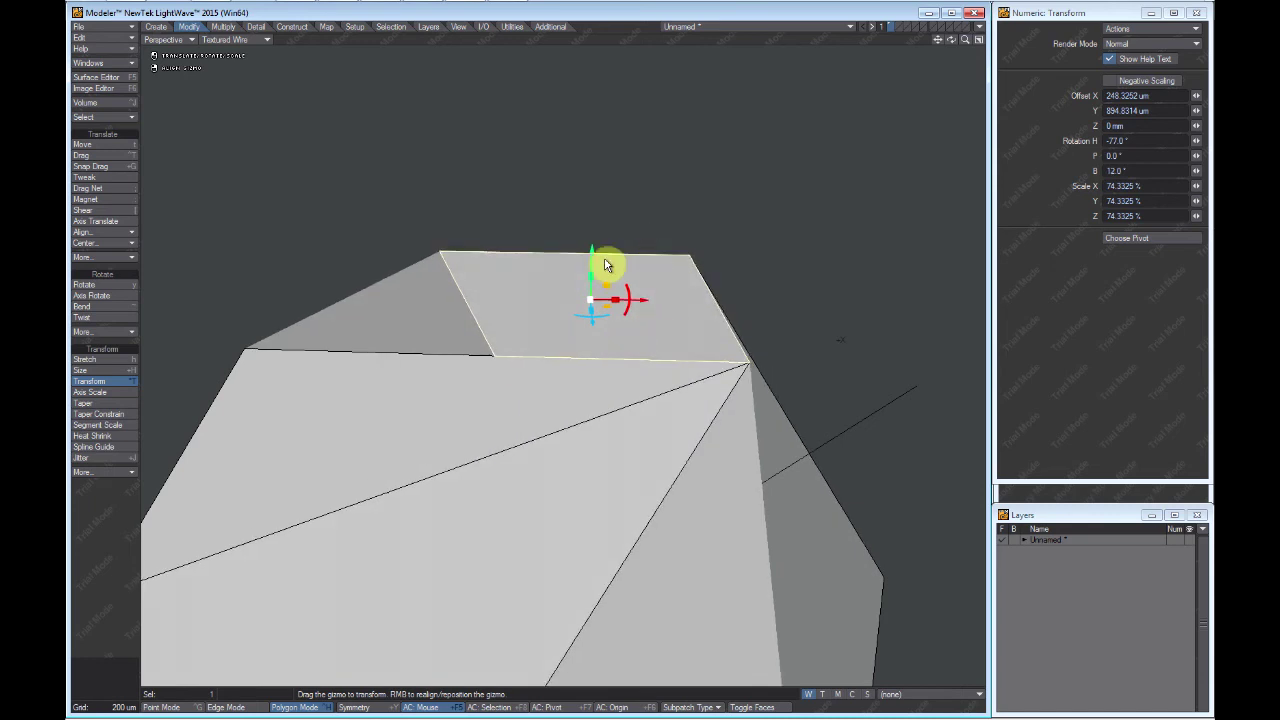
{"action": "left_click_drag", "start_coordinate": [620, 248], "coordinate": [631, 299]}
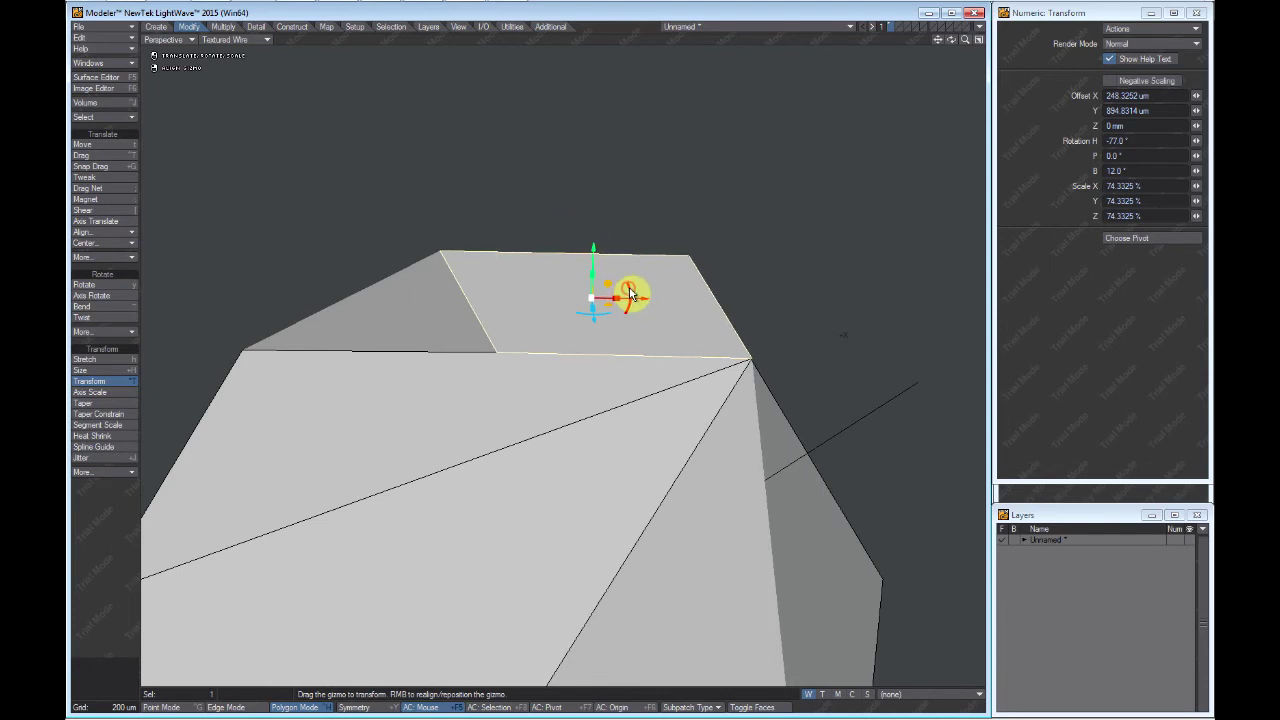
{"action": "left_click_drag", "start_coordinate": [630, 292], "coordinate": [569, 406]}
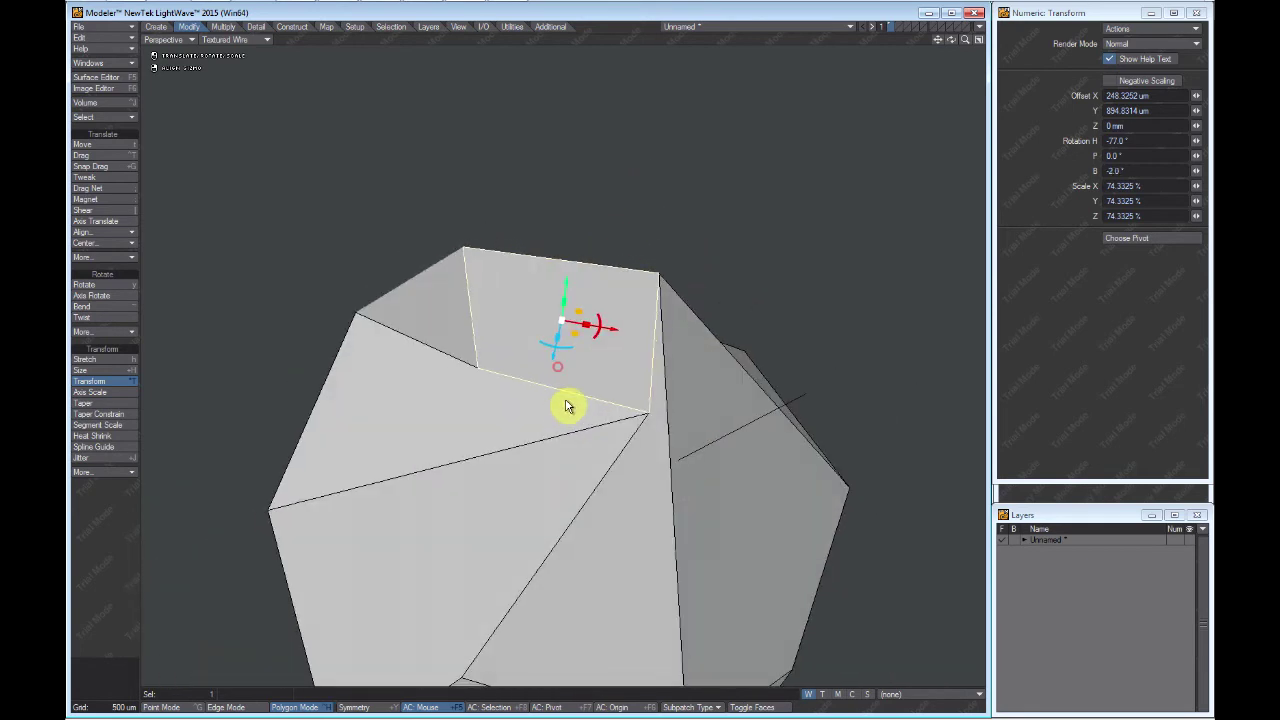
{"action": "key", "text": "space"}
- Launch modo 601 sp5 64bit and switch to its window
{"action": "mouse_move", "coordinate": [243, 8]}
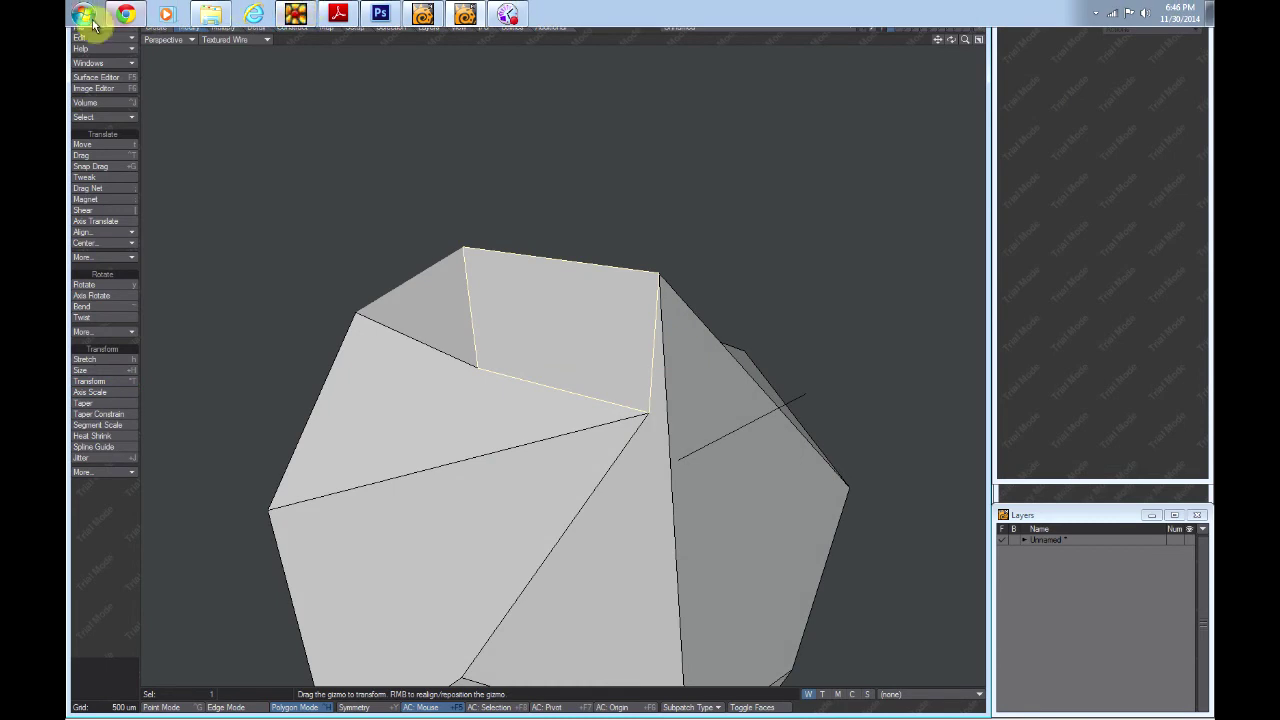
{"action": "left_click", "coordinate": [90, 22]}
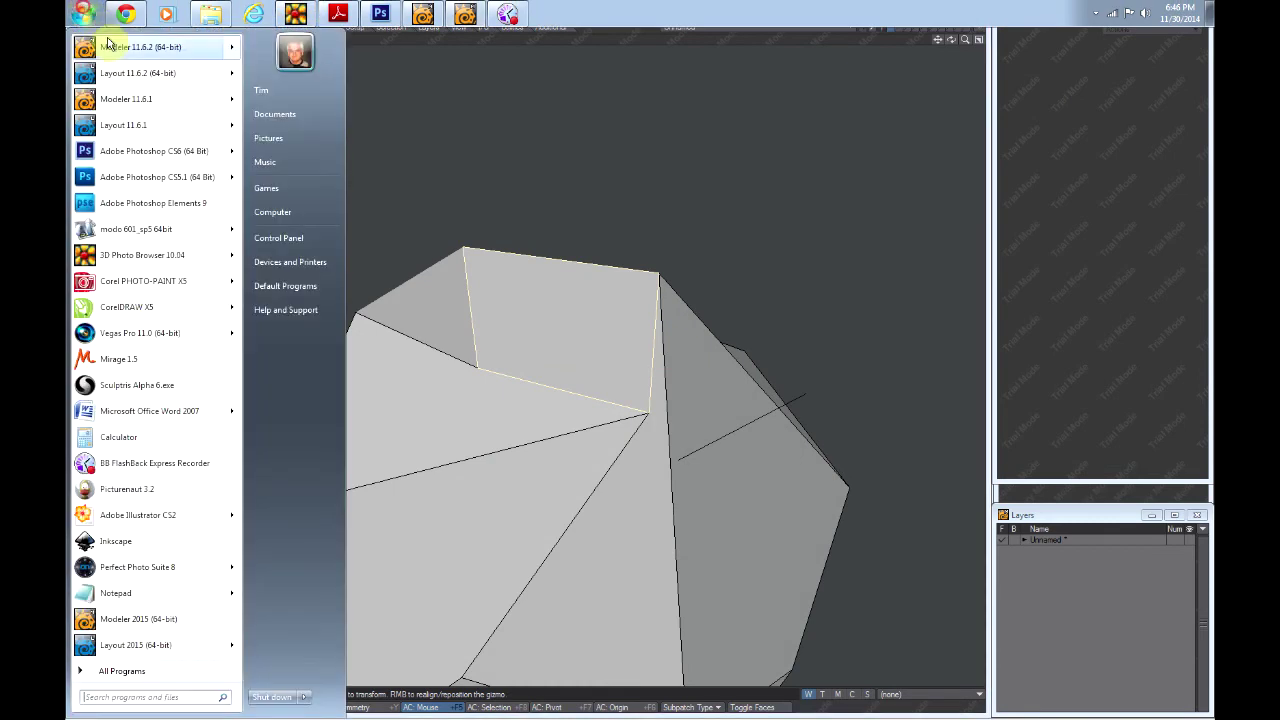
{"action": "left_click", "coordinate": [141, 232]}
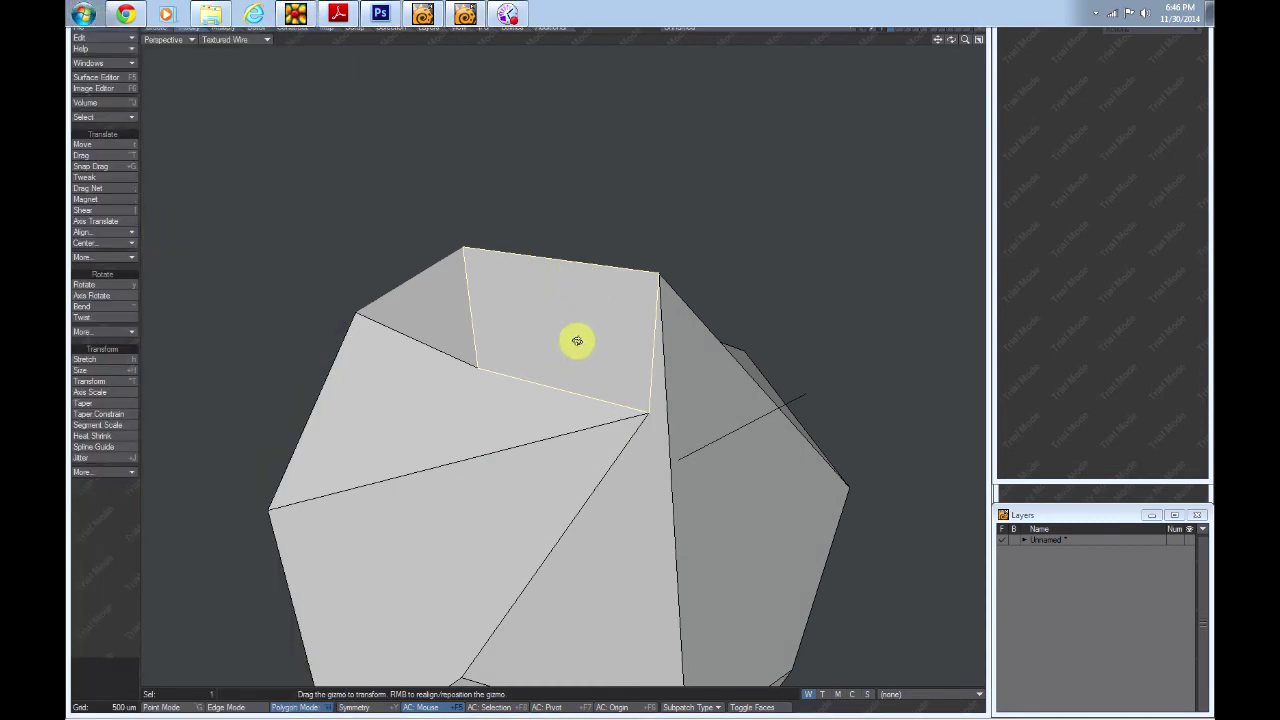
{"action": "mouse_move", "coordinate": [570, 325]}
{"action": "left_mouse_down", "text": "alt"}
{"action": "mouse_move", "coordinate": [551, 314]}
{"action": "mouse_move", "coordinate": [563, 360]}
{"action": "mouse_move", "coordinate": [560, 329]}
{"action": "mouse_move", "coordinate": [583, 371]}
{"action": "mouse_move", "coordinate": [591, 337]}
{"action": "left_mouse_up", "text": "alt"}
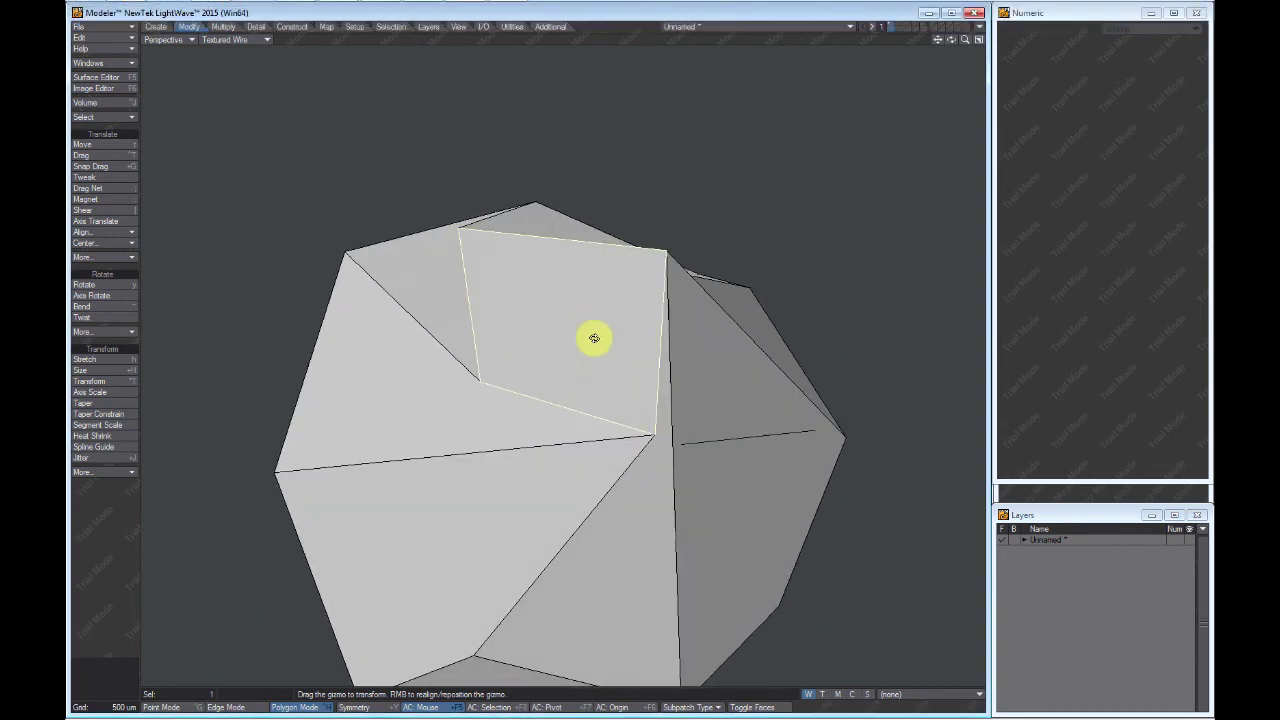
{"action": "left_click", "coordinate": [545, 10]}
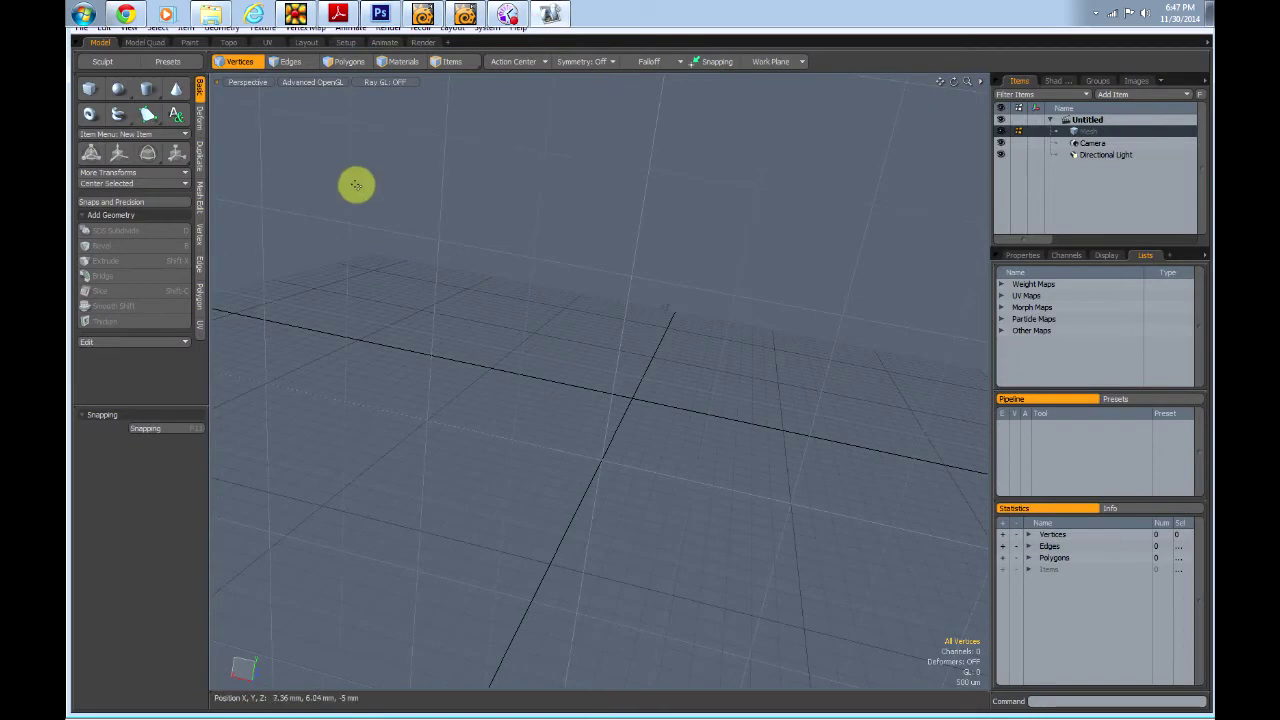
- Create a cube about 4.52 × 4.12 × 3.94 mm and activate the Transform tool on it
{"action": "left_click", "coordinate": [92, 89]}
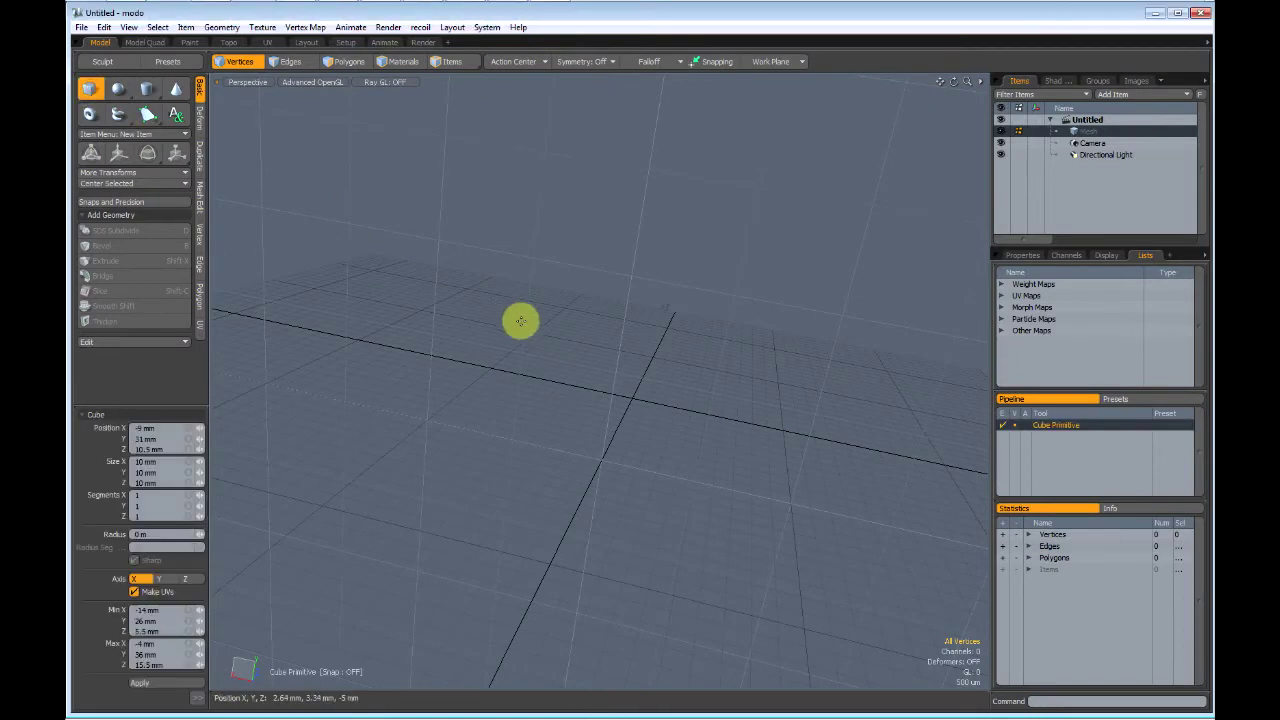
{"action": "left_click_drag", "start_coordinate": [524, 331], "coordinate": [674, 514]}
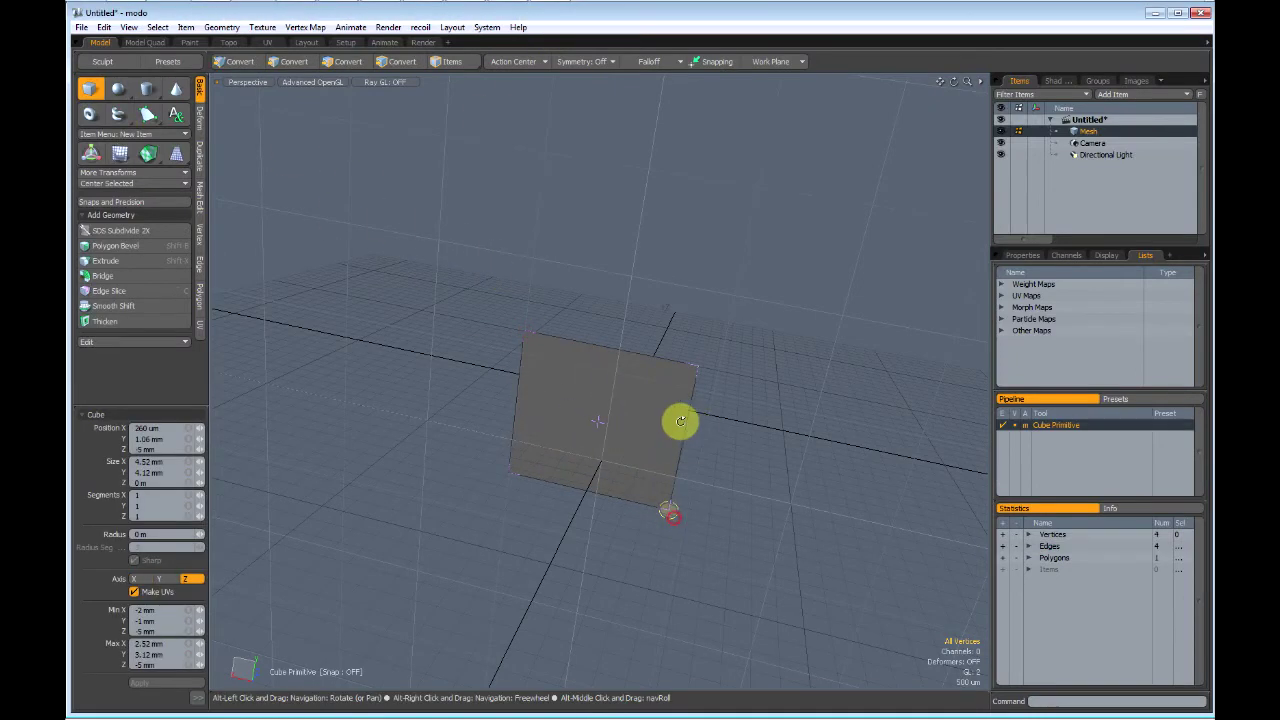
{"action": "left_click_drag", "start_coordinate": [681, 422], "coordinate": [380, 444], "text": "alt"}
{"action": "left_click_drag", "start_coordinate": [517, 421], "coordinate": [626, 377], "text": "alt"}
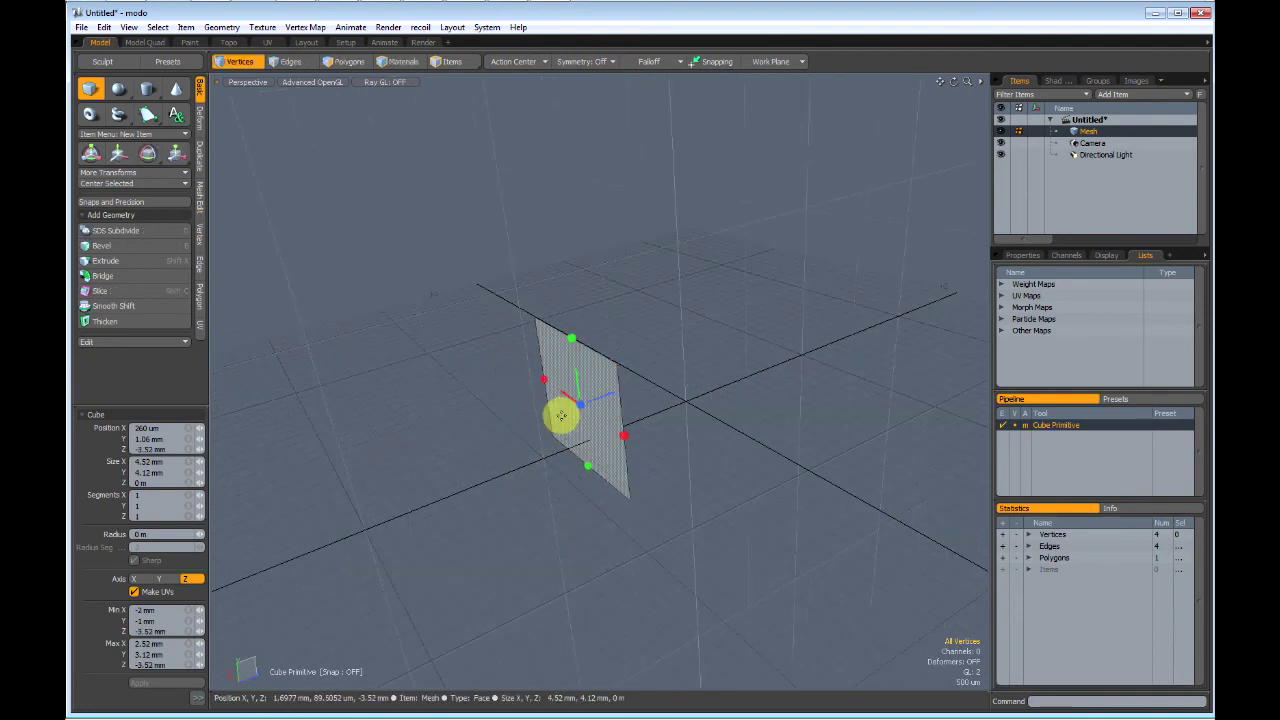
{"action": "left_click_drag", "start_coordinate": [580, 415], "coordinate": [609, 354]}
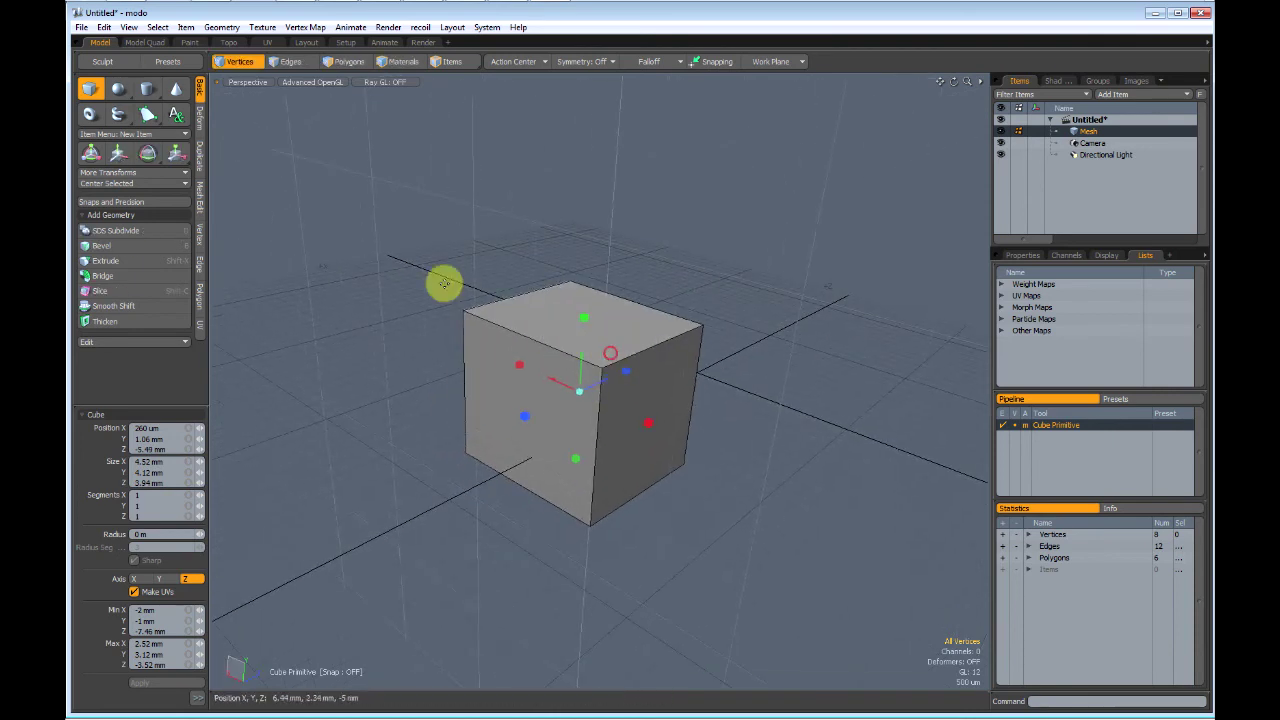
{"action": "left_click", "coordinate": [92, 155]}
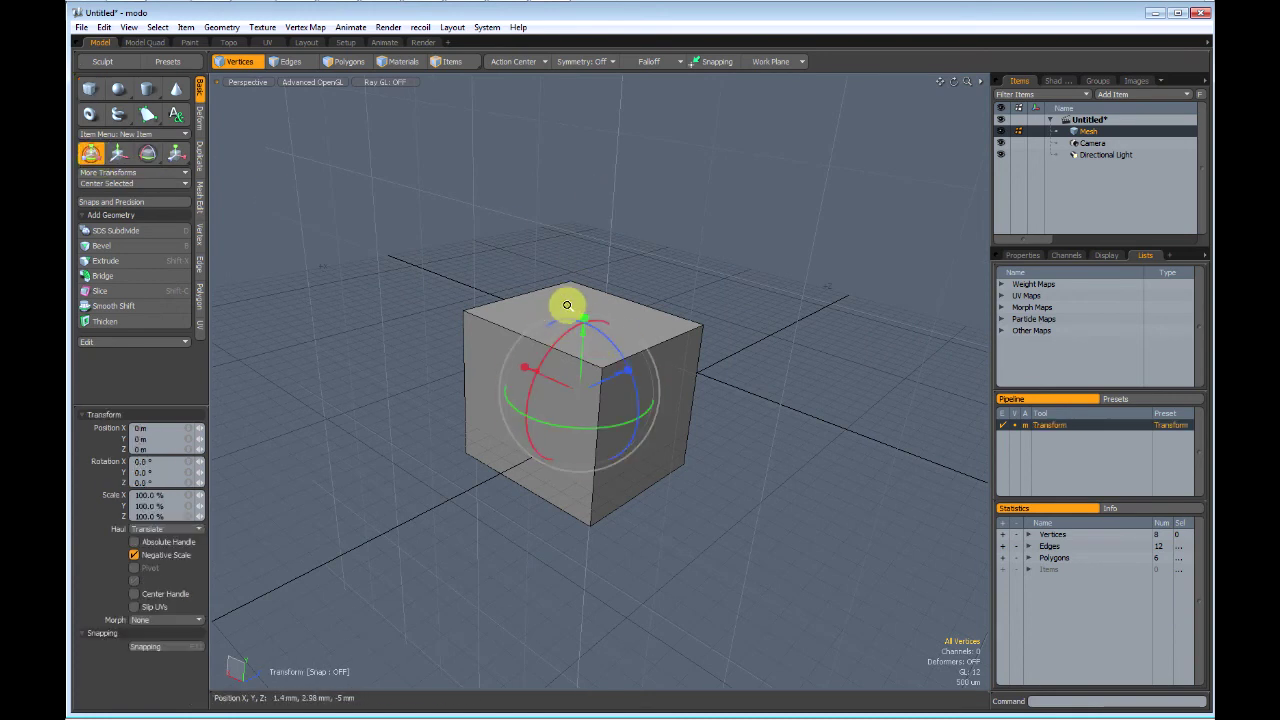
- Rotate the cube with the Transform gizmo to about -1.5° on X and 43.0° on Z
{"action": "left_click_drag", "start_coordinate": [567, 305], "coordinate": [541, 378], "text": "ctrl+alt"}
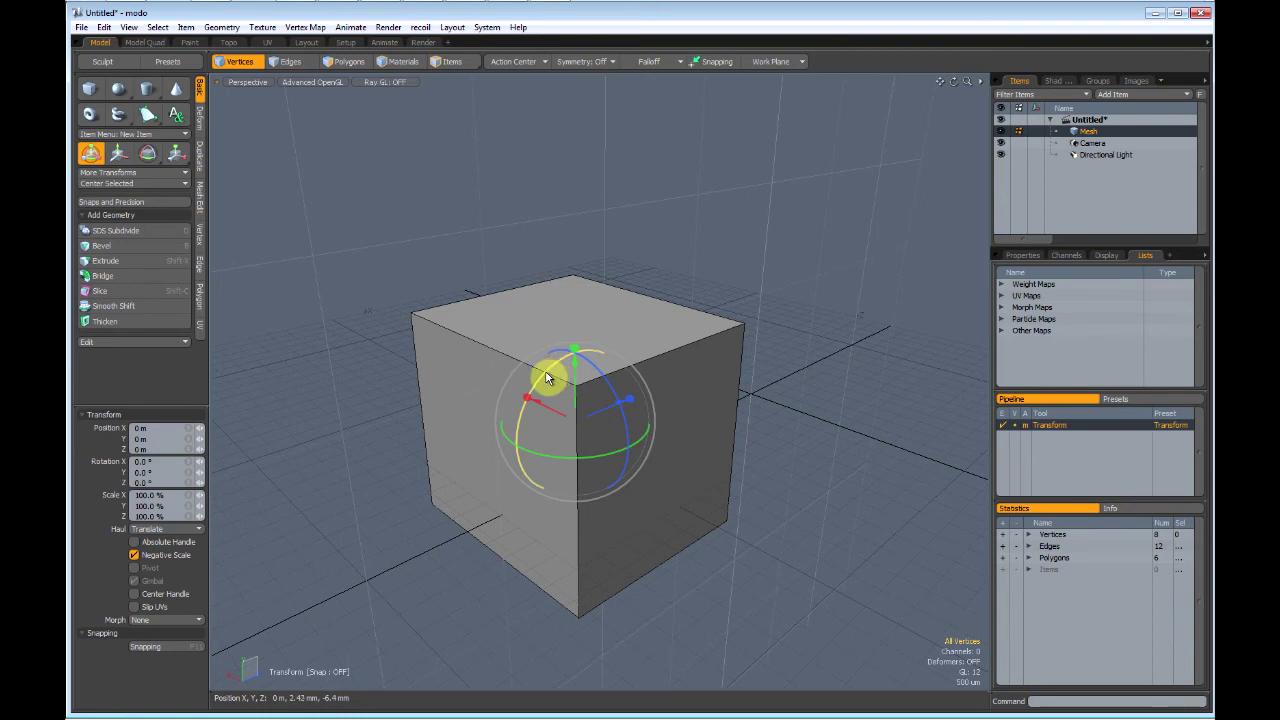
{"action": "left_click_drag", "start_coordinate": [553, 388], "coordinate": [543, 363]}
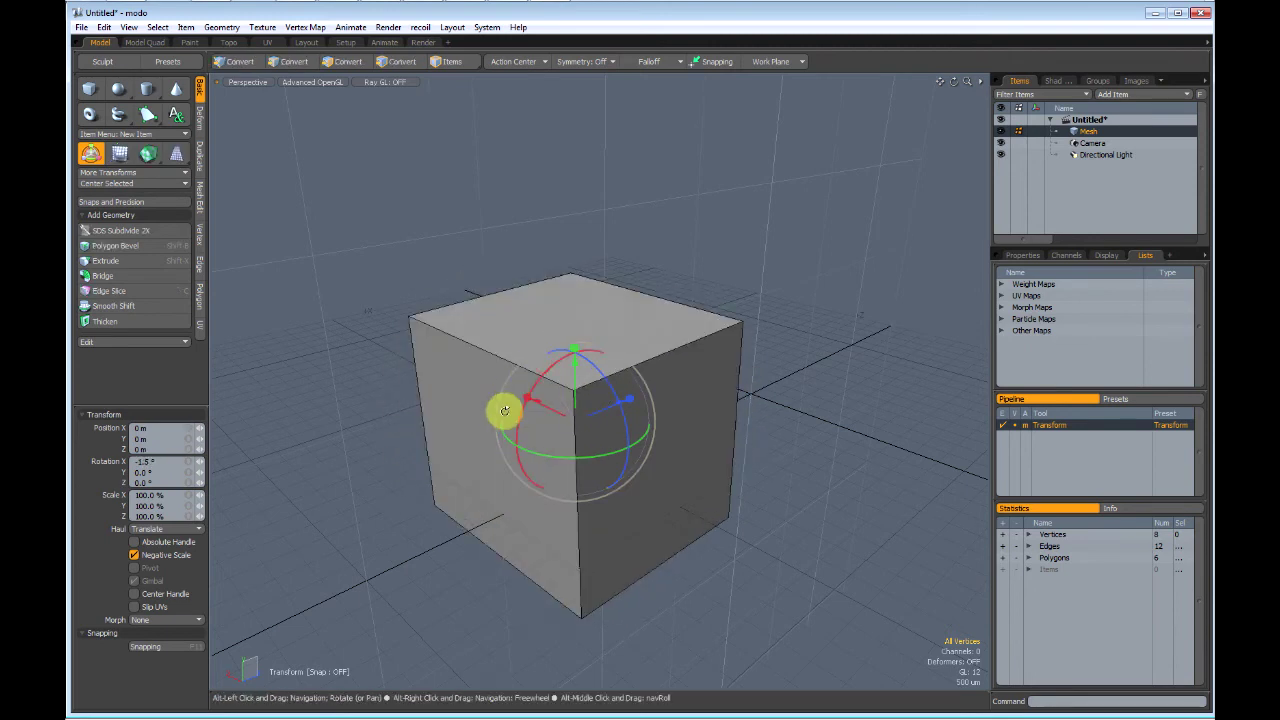
{"action": "left_click_drag", "start_coordinate": [635, 380], "coordinate": [640, 430]}
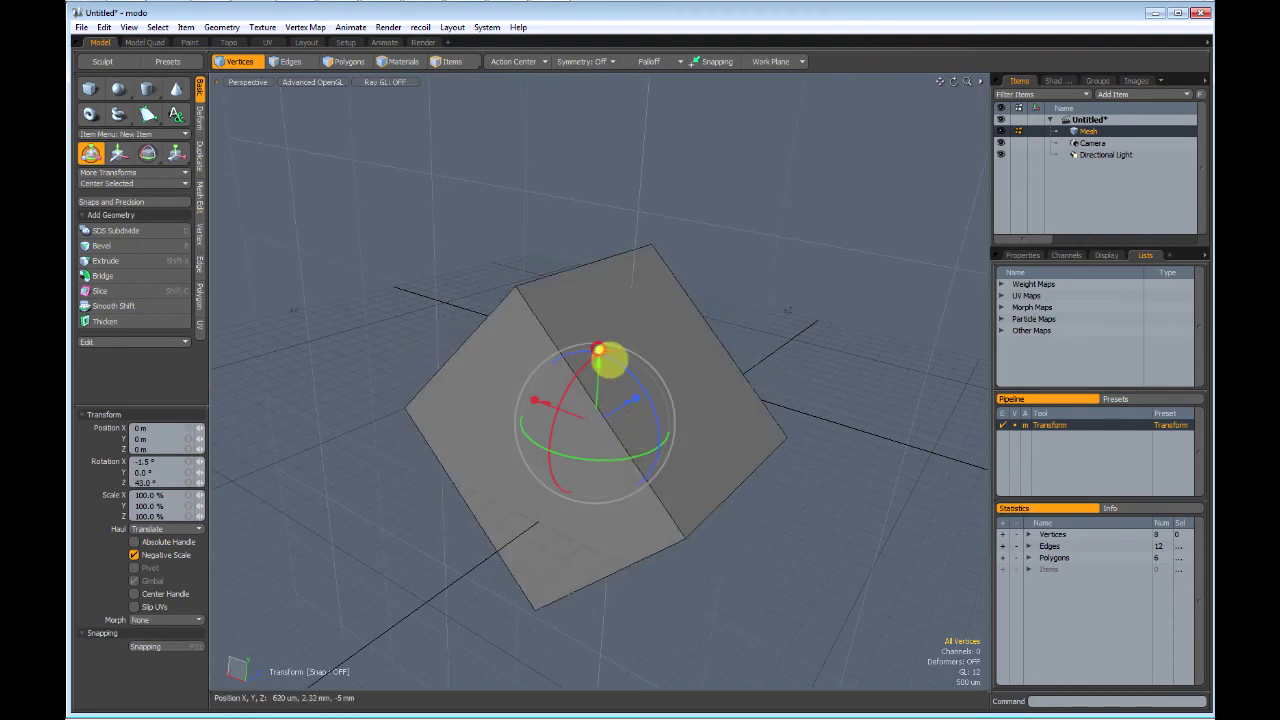
- Scale the cube to about 121.5% on Y, move it about 740, 440 and 60 um, and freely rotate it to about -7.0°, -3.4°, 58.2°
{"action": "left_click_drag", "start_coordinate": [598, 350], "coordinate": [600, 333]}
{"action": "left_click_drag", "start_coordinate": [551, 410], "coordinate": [524, 378]}
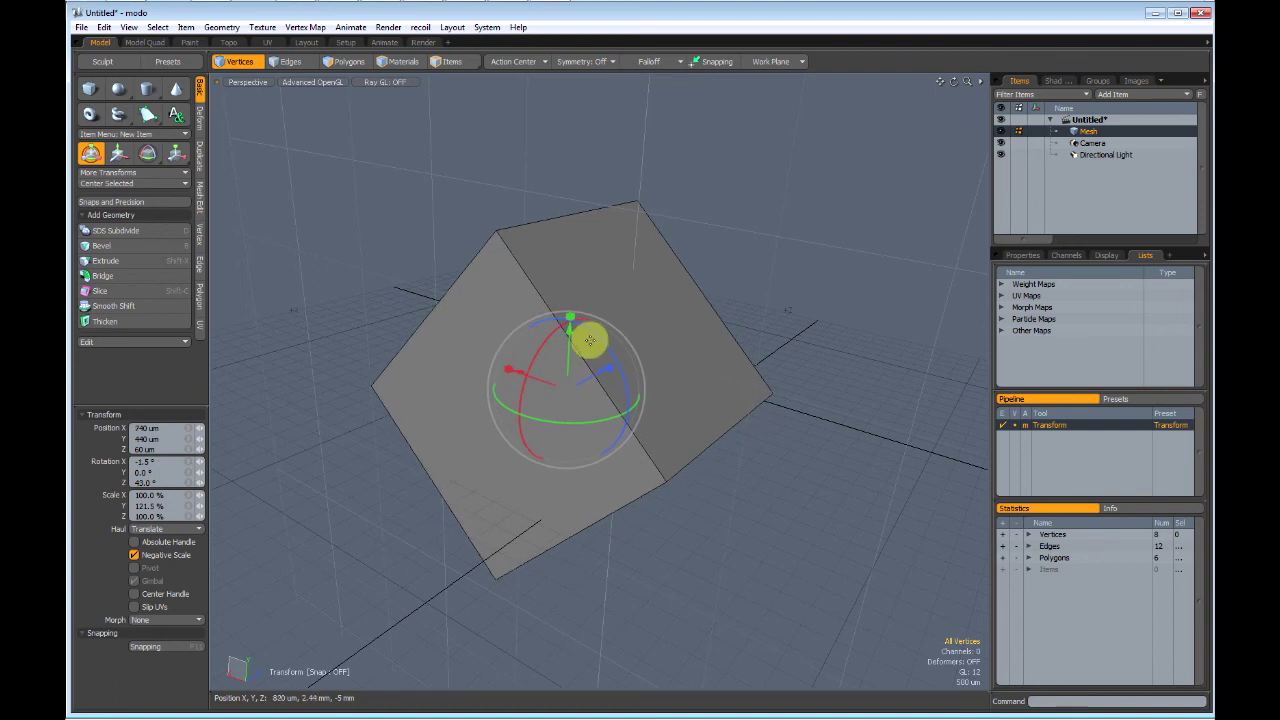
{"action": "left_click_drag", "start_coordinate": [597, 343], "coordinate": [514, 157]}
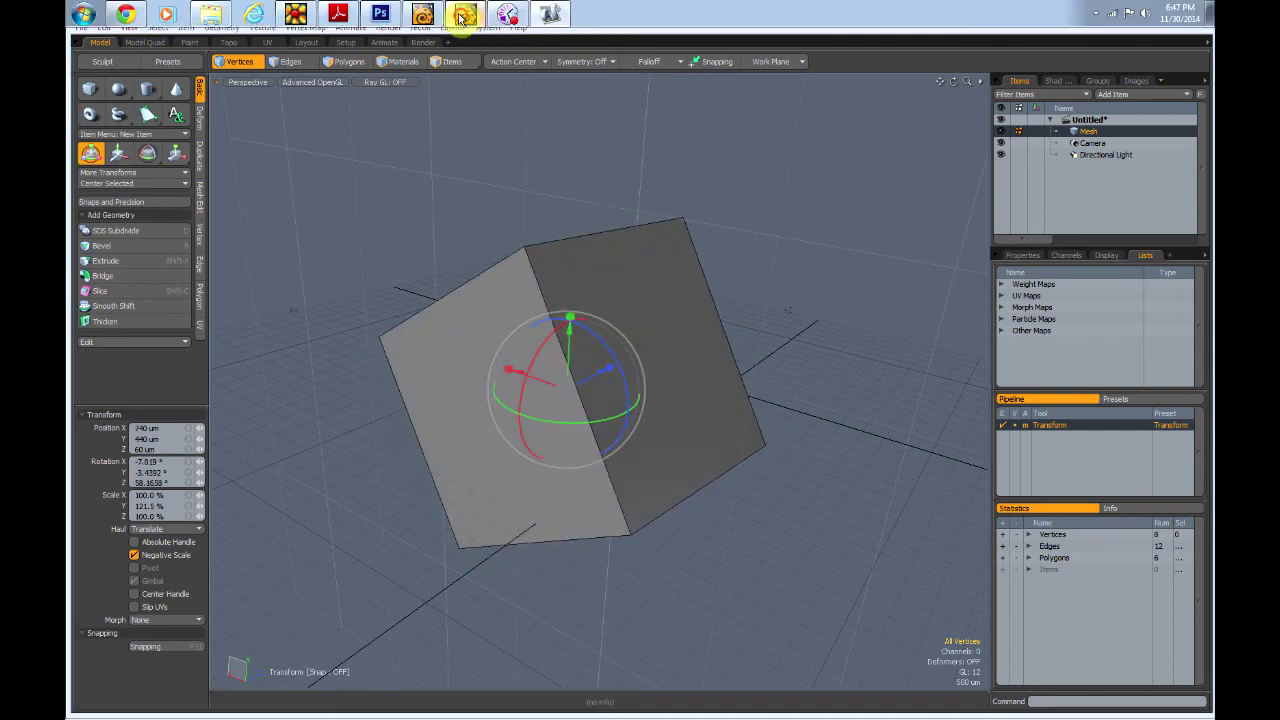
- Switch to LightWave Modeler 2015 and start the Transform tool on the selected polygon
{"action": "left_click", "coordinate": [462, 14]}
{"action": "left_click_drag", "start_coordinate": [571, 249], "coordinate": [389, 246], "text": "alt"}
{"action": "left_click", "coordinate": [118, 382]}
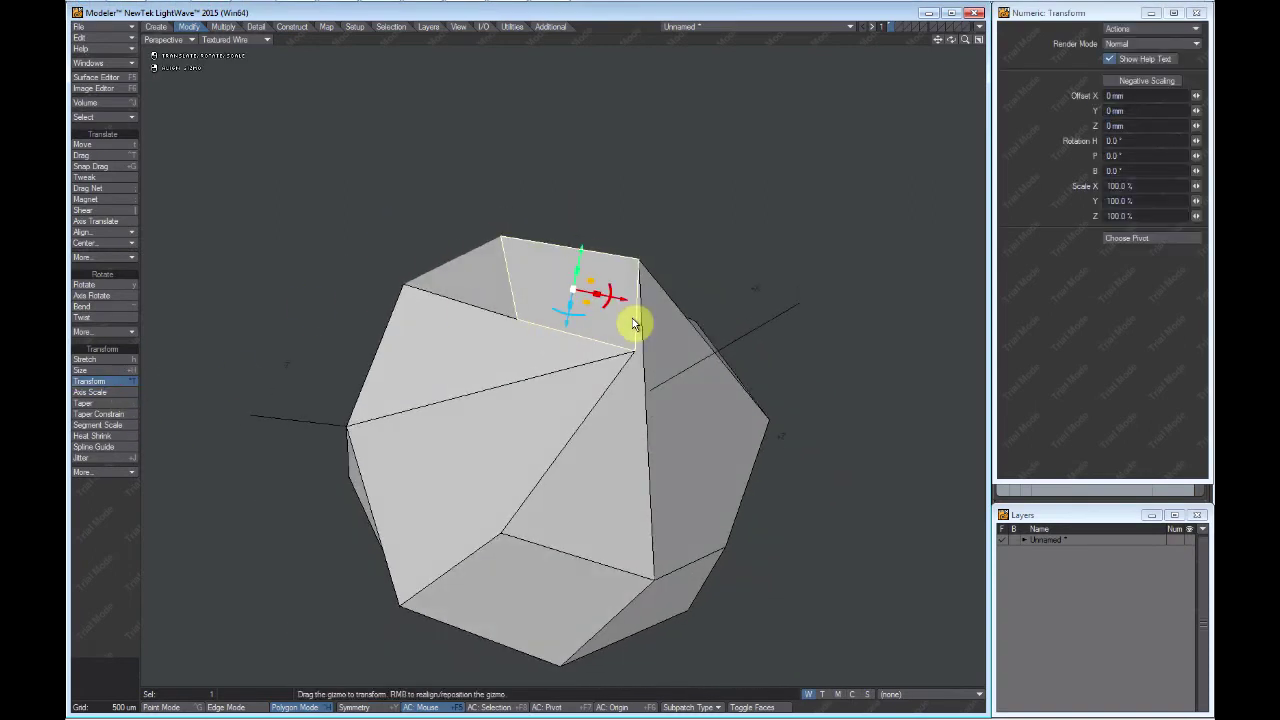
- Transform the polygon to about 222 um Y offset, -24.0° pitch and 76.5 × 147.3 × 73.5% scale
{"action": "left_click_drag", "start_coordinate": [586, 246], "coordinate": [650, 412], "text": "alt"}
{"action": "scroll", "coordinate": [650, 412], "scroll_direction": "up", "scroll_amount": 5}
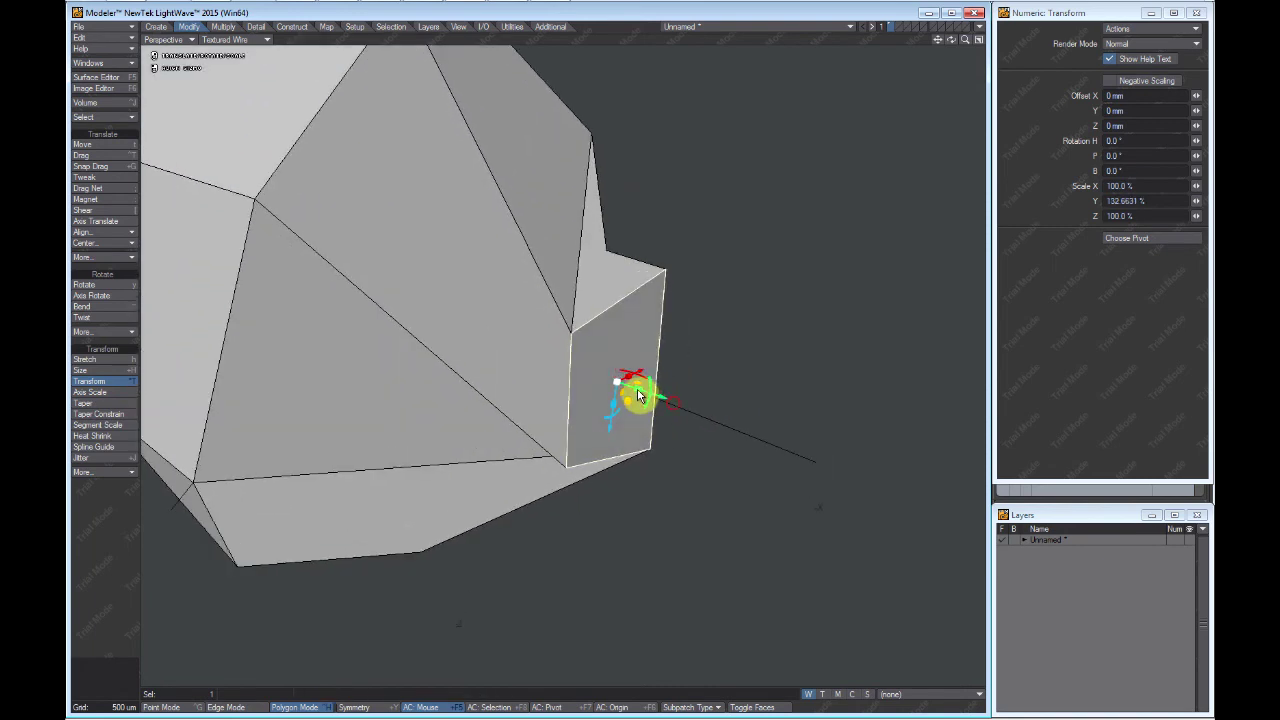
{"action": "left_click_drag", "start_coordinate": [663, 402], "coordinate": [674, 452]}
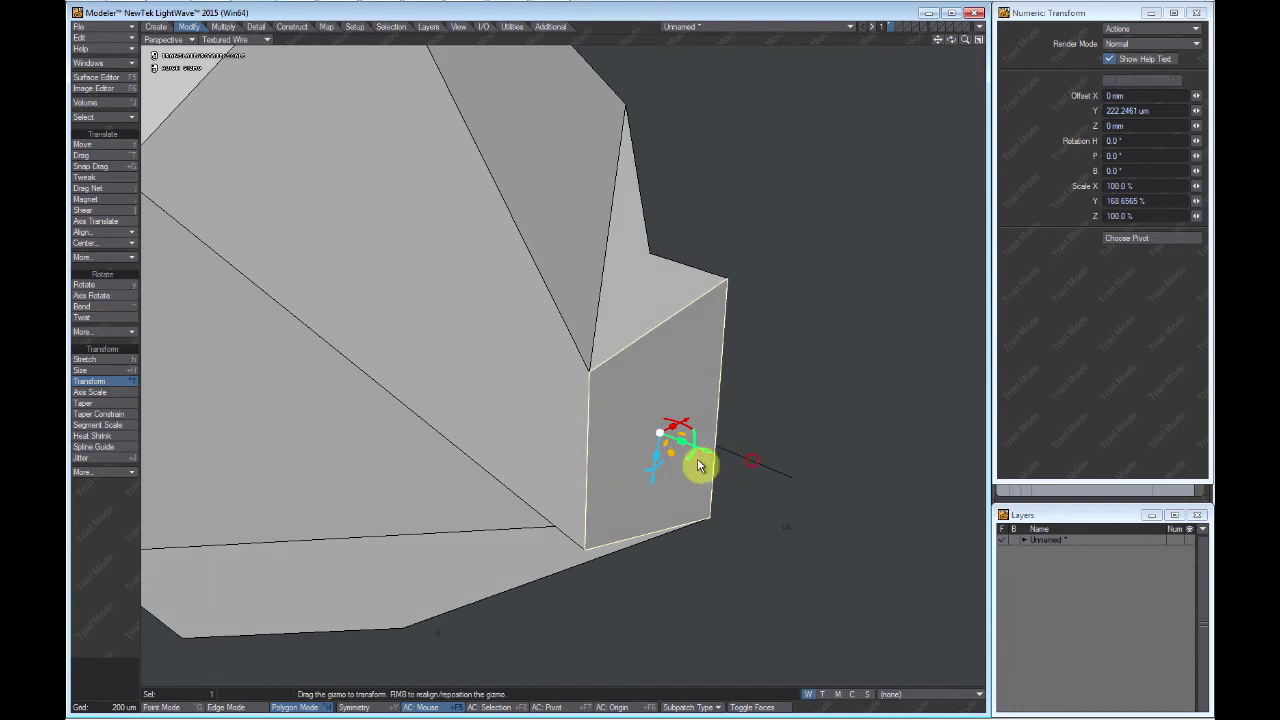
{"action": "left_click_drag", "start_coordinate": [660, 438], "coordinate": [672, 466]}
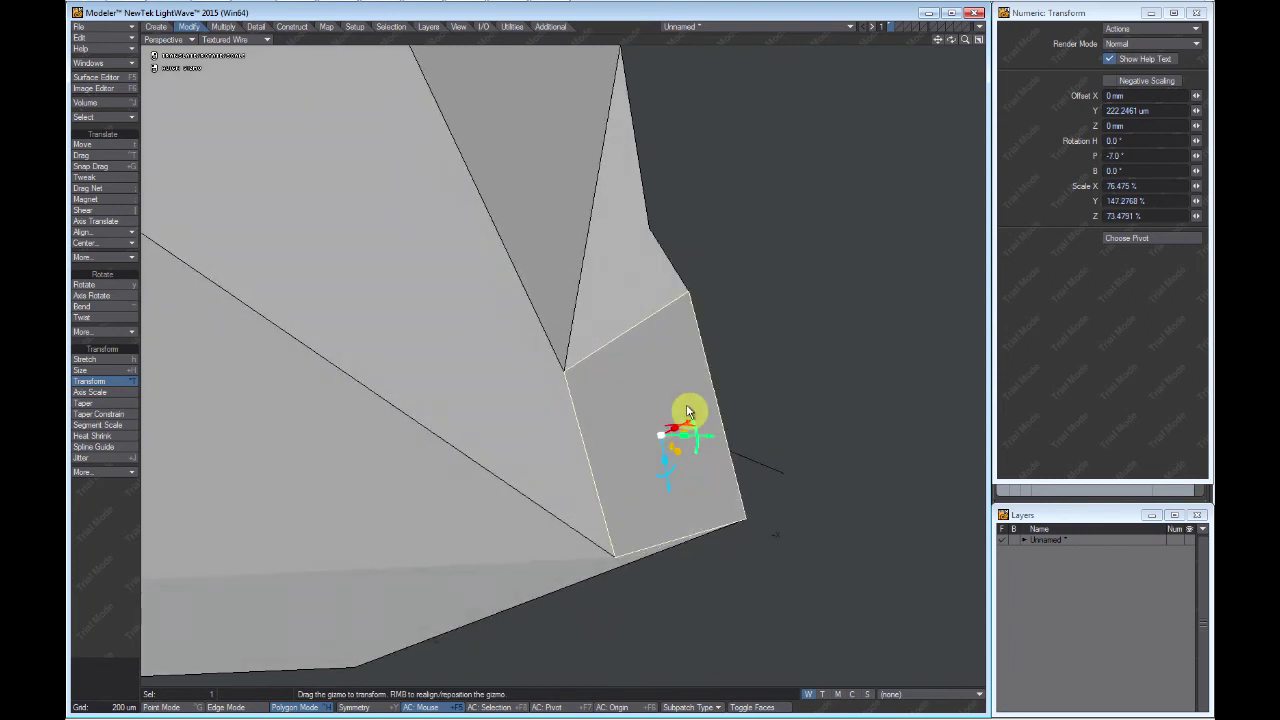
{"action": "left_click_drag", "start_coordinate": [688, 411], "coordinate": [686, 367]}
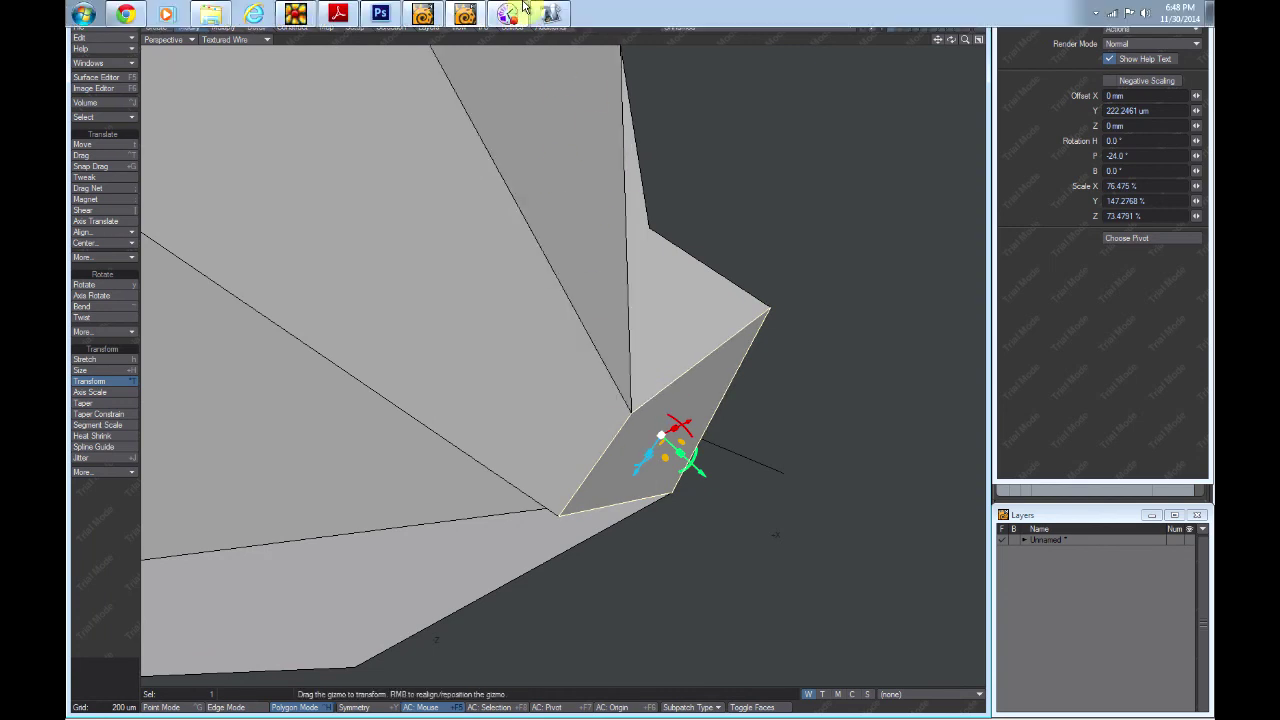
- Switch to modo and manipulate the cube further with the Transform gizmo's handles
{"action": "left_click", "coordinate": [546, 9]}
{"action": "left_click_drag", "start_coordinate": [606, 349], "coordinate": [530, 380]}
{"action": "left_click_drag", "start_coordinate": [571, 330], "coordinate": [571, 424]}
- Switch to LightWave Modeler 11.6.2 and examine the Transform gizmo on the extruded end face from several angles
{"action": "left_click", "coordinate": [424, 19]}
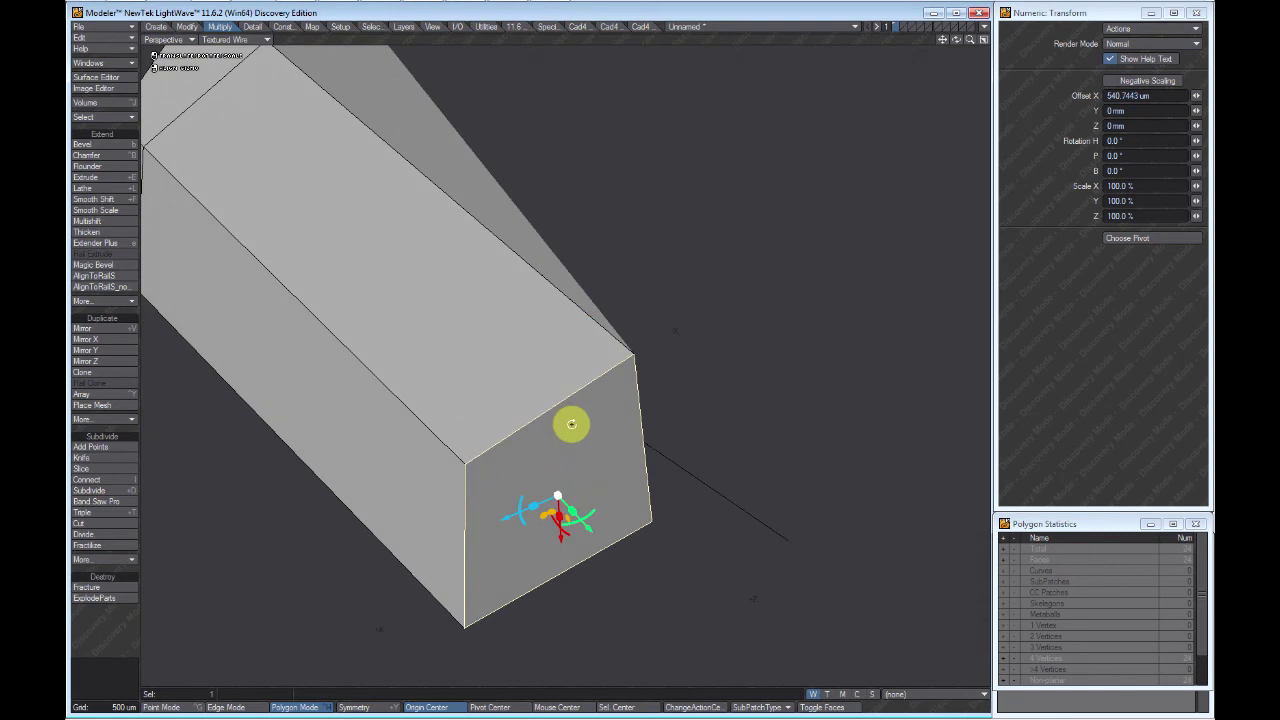
{"action": "left_click_drag", "start_coordinate": [677, 308], "coordinate": [556, 461], "text": "alt"}
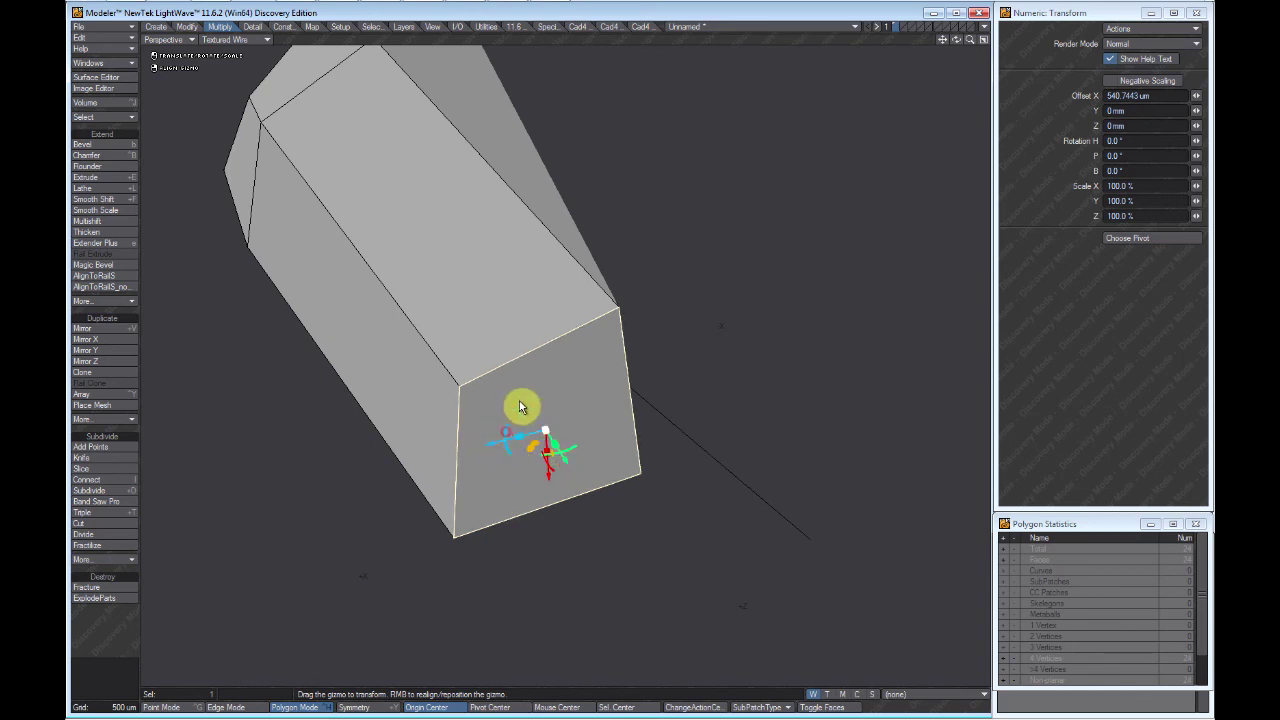
{"action": "left_click_drag", "start_coordinate": [497, 450], "coordinate": [544, 511], "text": "alt"}
{"action": "left_click_drag", "start_coordinate": [534, 332], "coordinate": [268, 9], "text": "alt"}
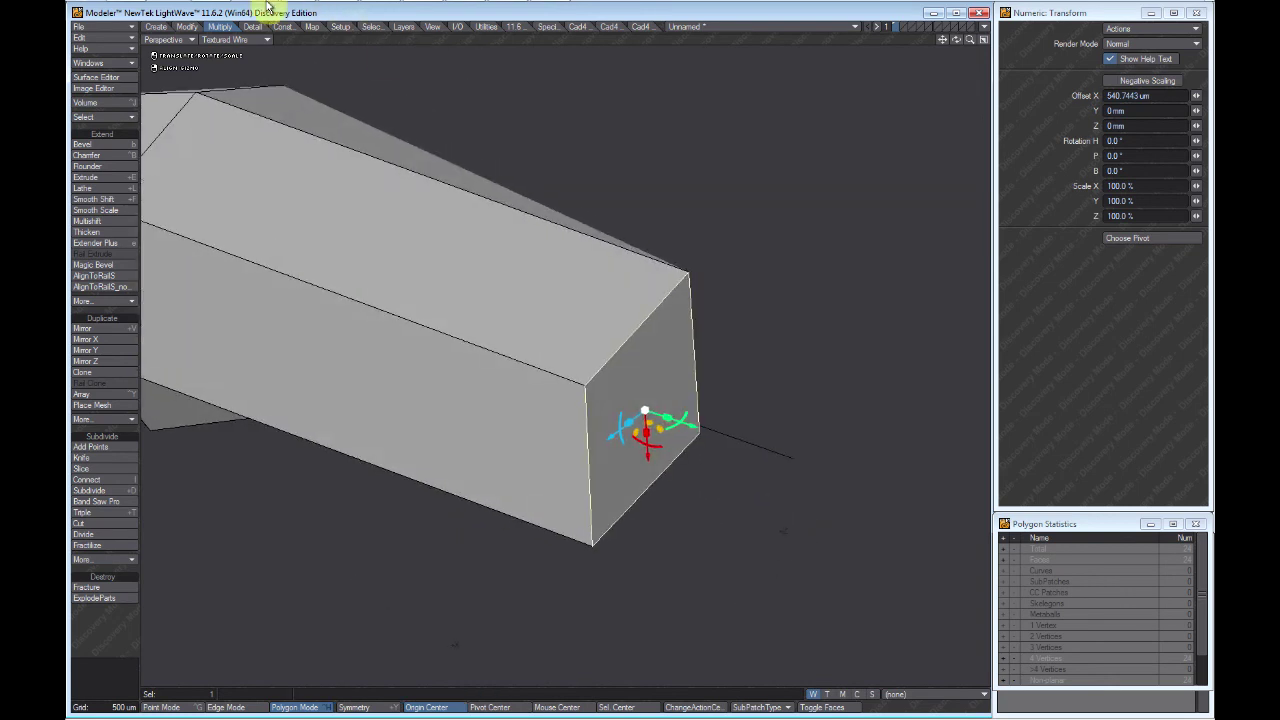
- Switch back to LightWave Modeler 2015 and transform the polygon to about 138 and 211 um Y/Z offset and 114.1 × 106.5 × 128.6% scale
{"action": "mouse_move", "coordinate": [427, 8]}
{"action": "left_click", "coordinate": [463, 16]}
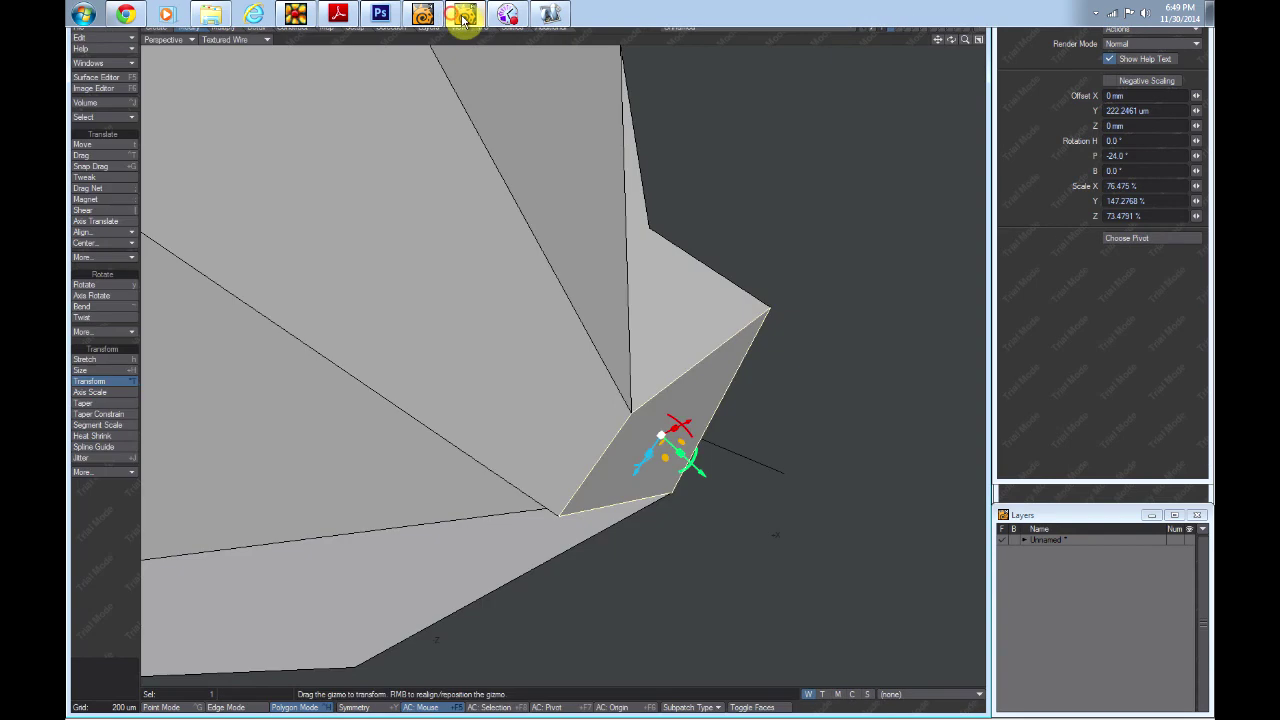
{"action": "mouse_move", "coordinate": [634, 457]}
{"action": "left_mouse_down", "text": "alt"}
{"action": "mouse_move", "coordinate": [546, 403]}
{"action": "mouse_move", "coordinate": [637, 503]}
{"action": "mouse_move", "coordinate": [551, 389]}
{"action": "mouse_move", "coordinate": [580, 475]}
{"action": "mouse_move", "coordinate": [557, 523]}
{"action": "mouse_move", "coordinate": [583, 403]}
{"action": "mouse_move", "coordinate": [580, 457]}
{"action": "mouse_move", "coordinate": [619, 459]}
{"action": "left_mouse_up", "text": "alt"}
{"action": "scroll", "coordinate": [588, 448], "scroll_direction": "up", "scroll_amount": 1}
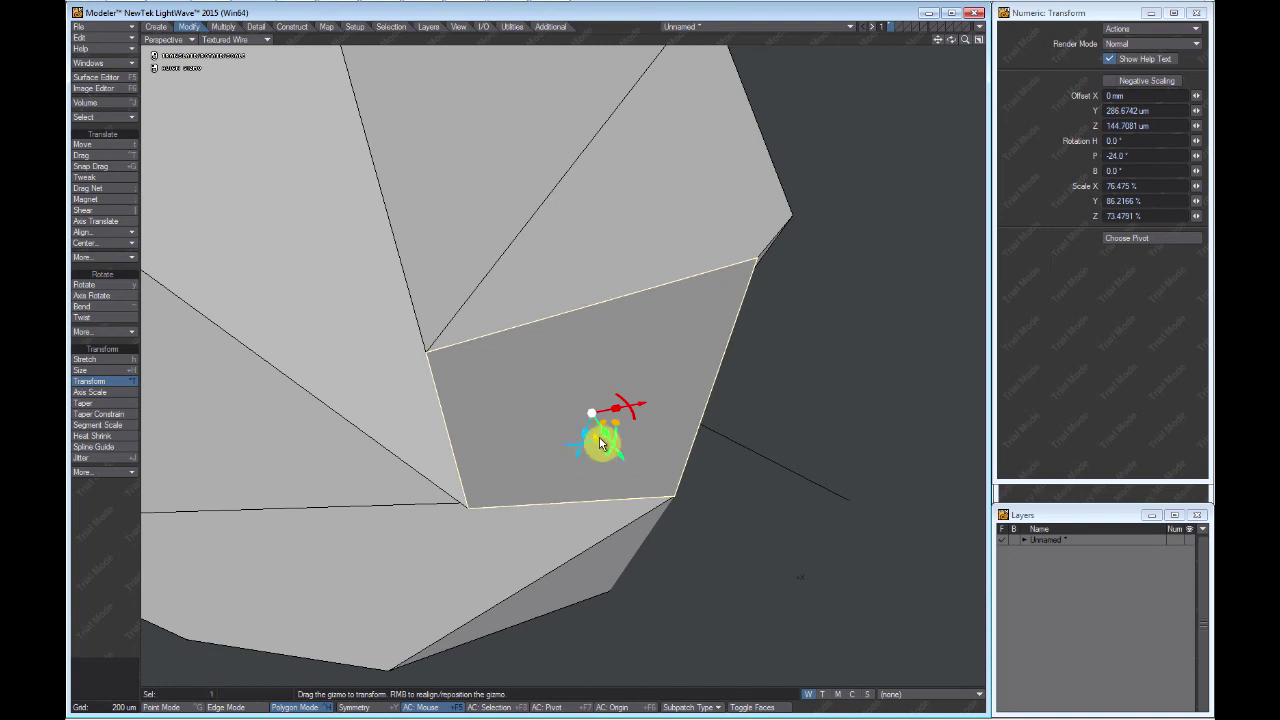
{"action": "left_click_drag", "start_coordinate": [588, 436], "coordinate": [631, 461]}
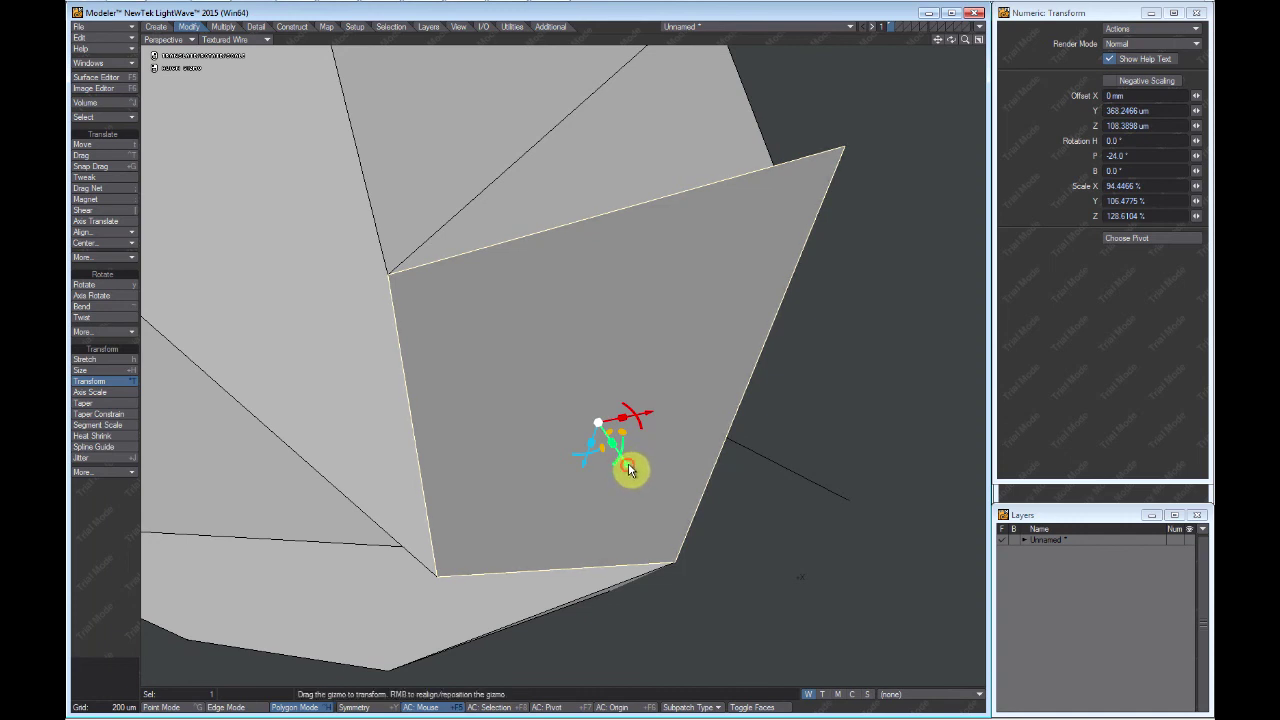
{"action": "left_click_drag", "start_coordinate": [629, 470], "coordinate": [640, 413]}
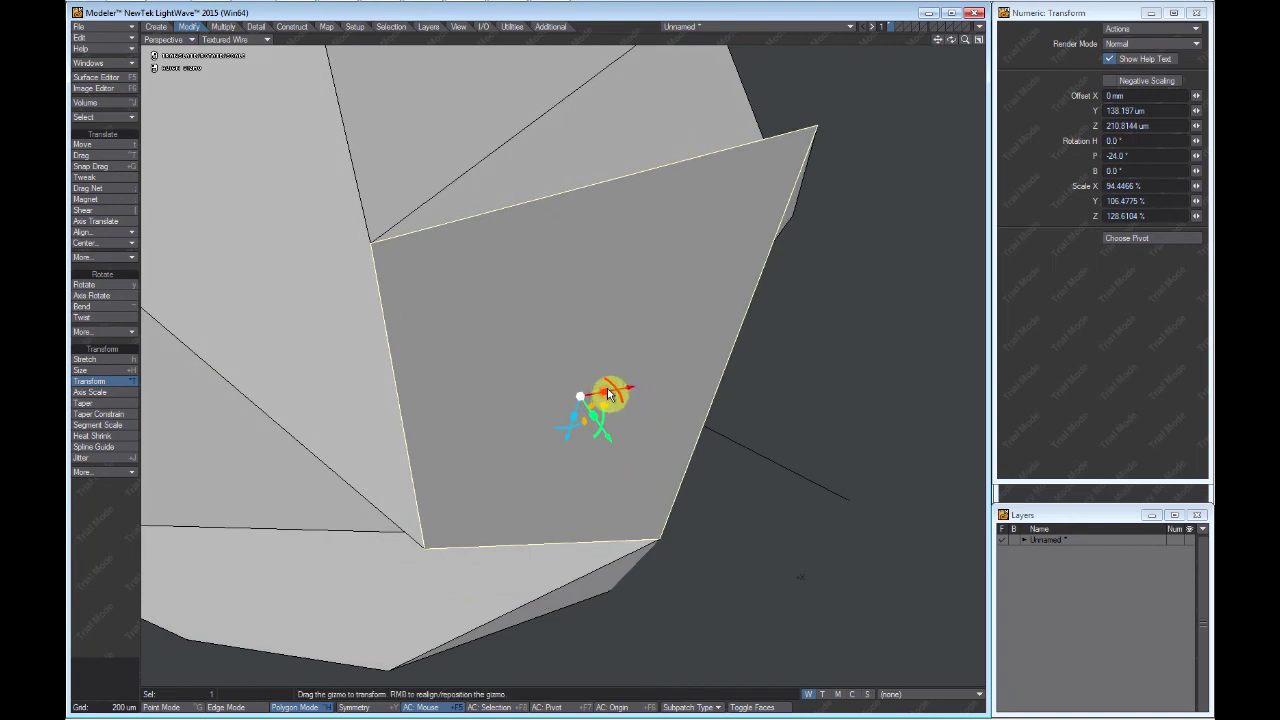
{"action": "left_click_drag", "start_coordinate": [608, 395], "coordinate": [583, 232]}
{"action": "scroll", "coordinate": [548, 255], "scroll_direction": "down", "scroll_amount": 5}
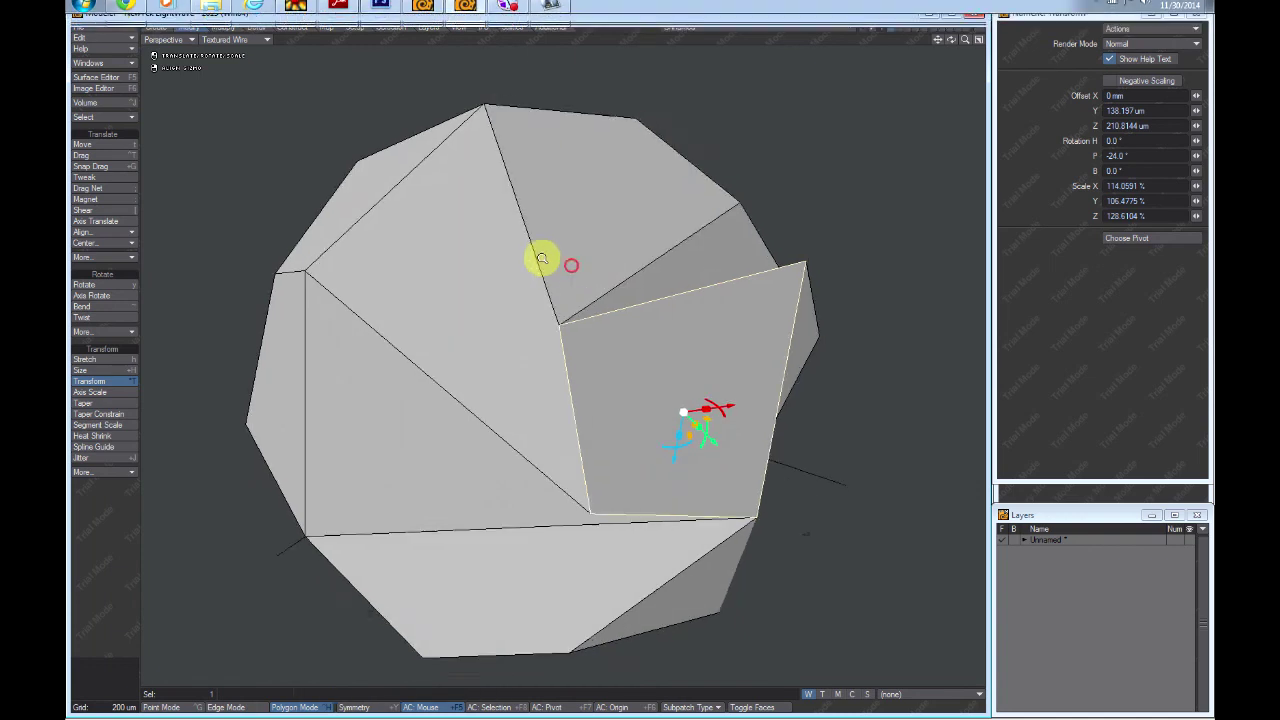
{"action": "left_click", "coordinate": [512, 12]}
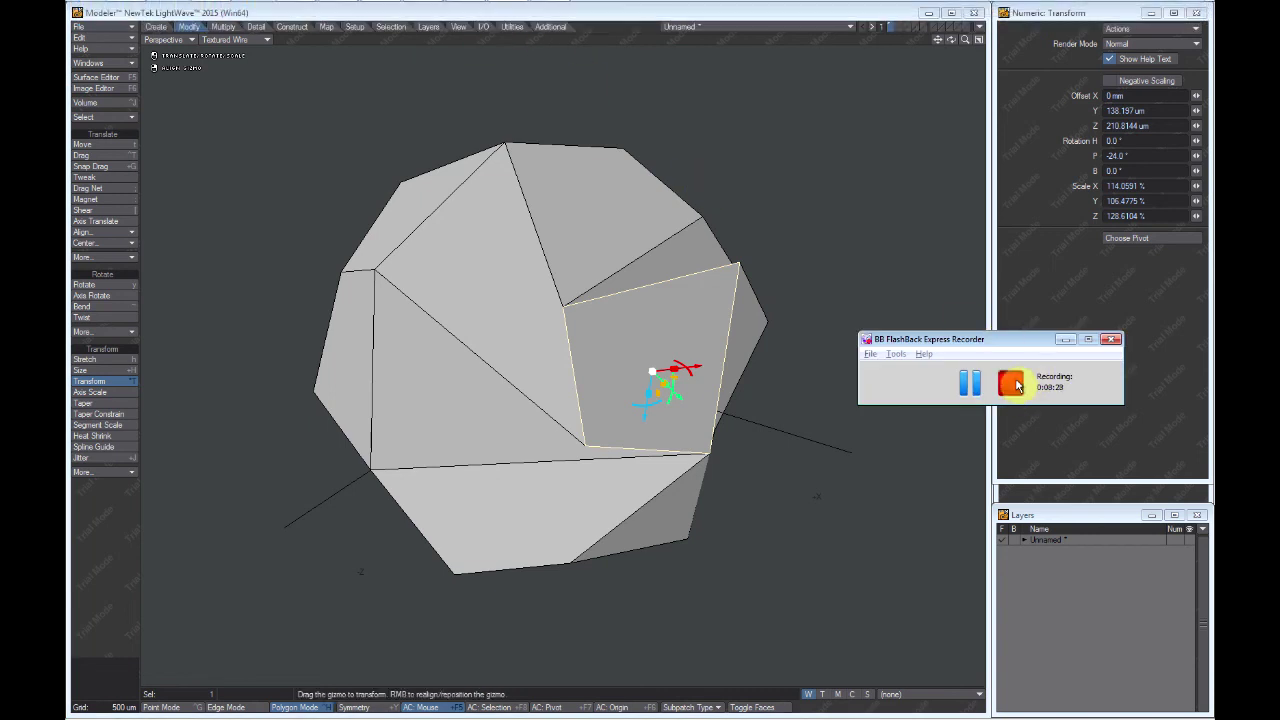